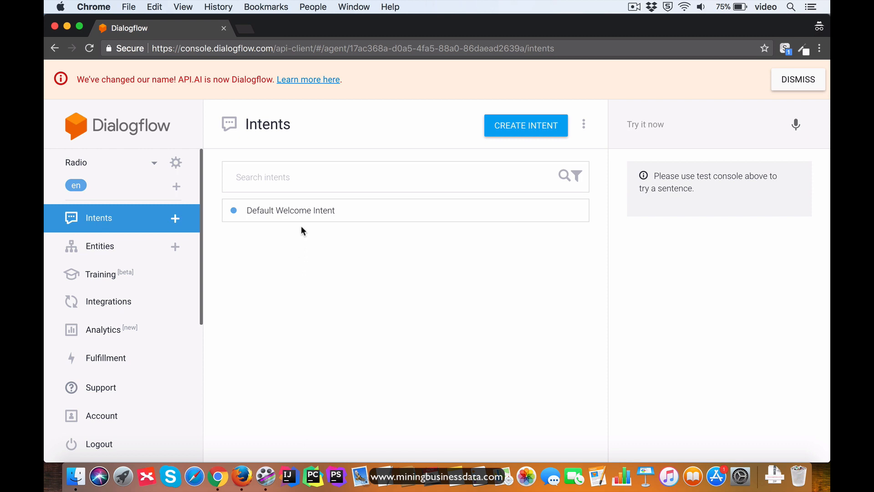
# Step: Add the text response "Hi there! What is your first name?" to the Default Welcome Intent
pyautogui.click(298, 211)
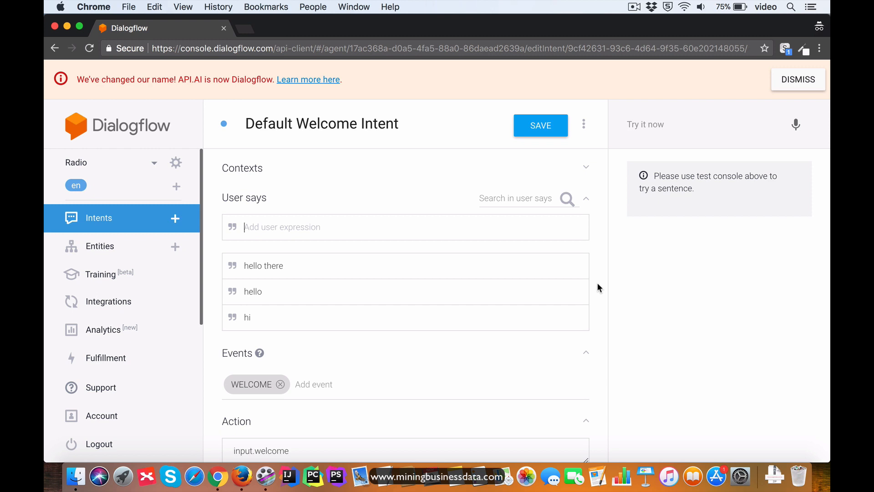
pyautogui.scroll(-4, 597, 283)
pyautogui.scroll(-3, 597, 287)
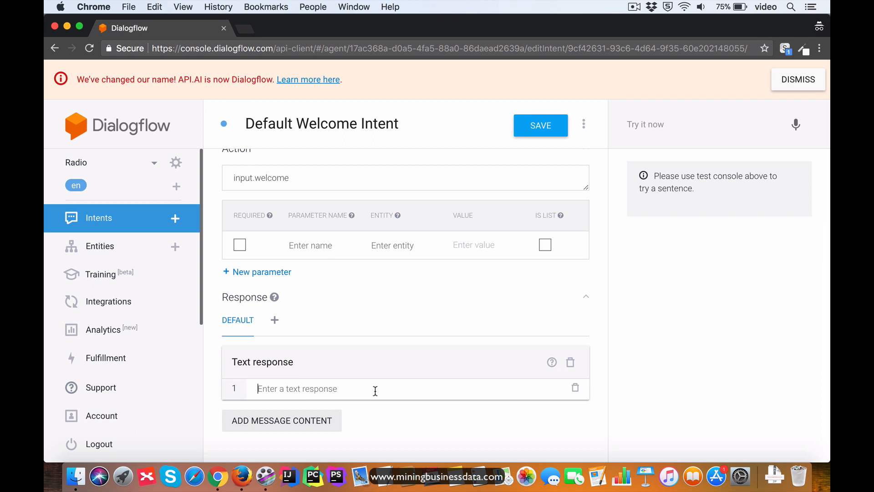
pyautogui.write('Hi t')
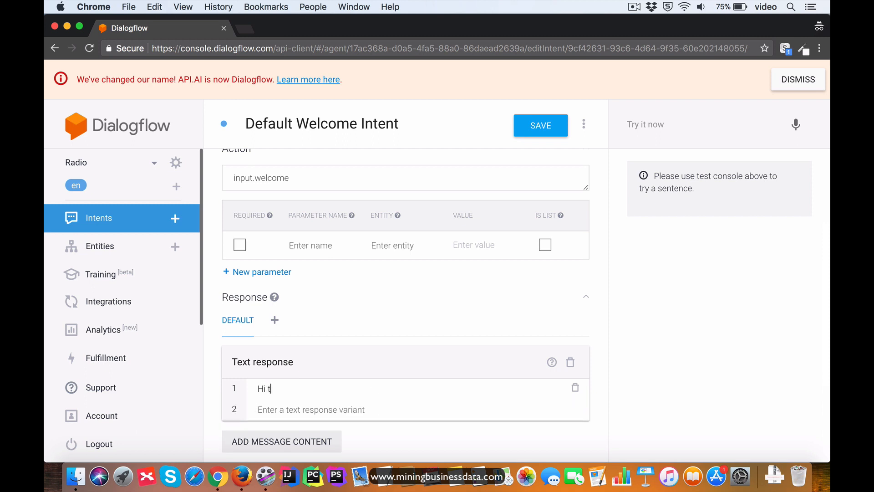
pyautogui.write('here! What is your first name?')
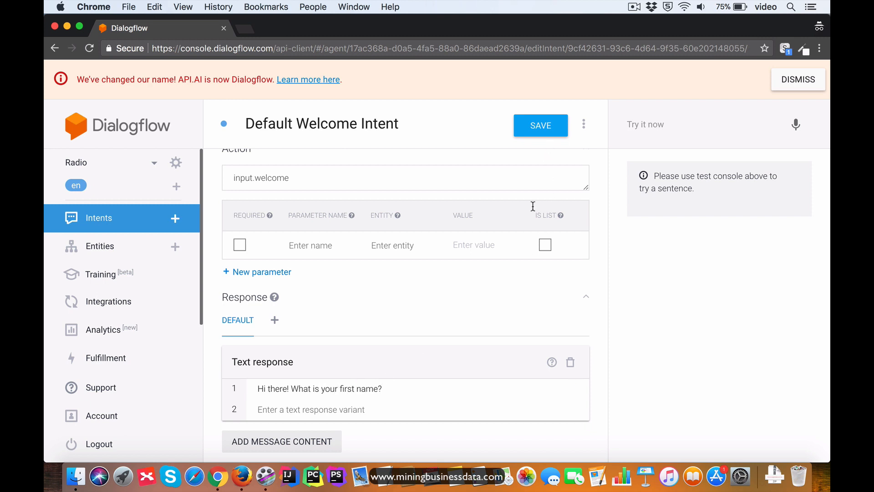
# Step: Give the welcome intent the output context awaiting_first_name with a lifespan of 1, and save the intent
pyautogui.scroll(5, 515, 296)
pyautogui.scroll(1, 515, 296)
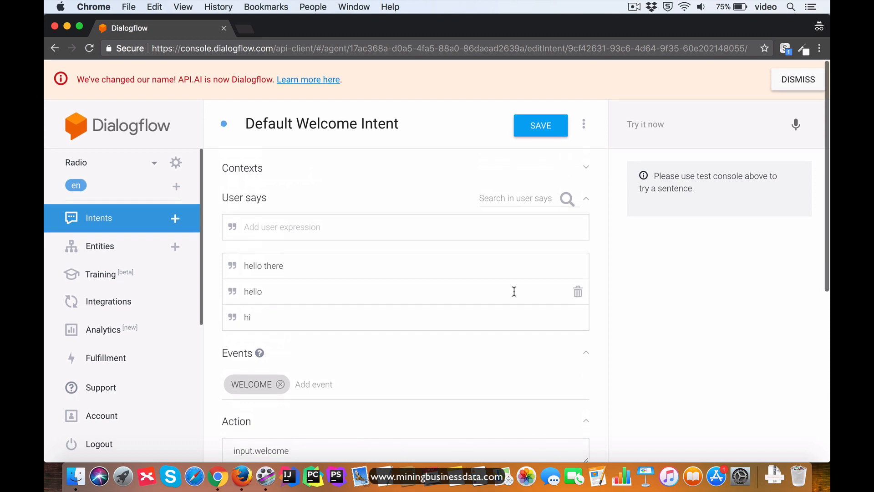
pyautogui.click(585, 168)
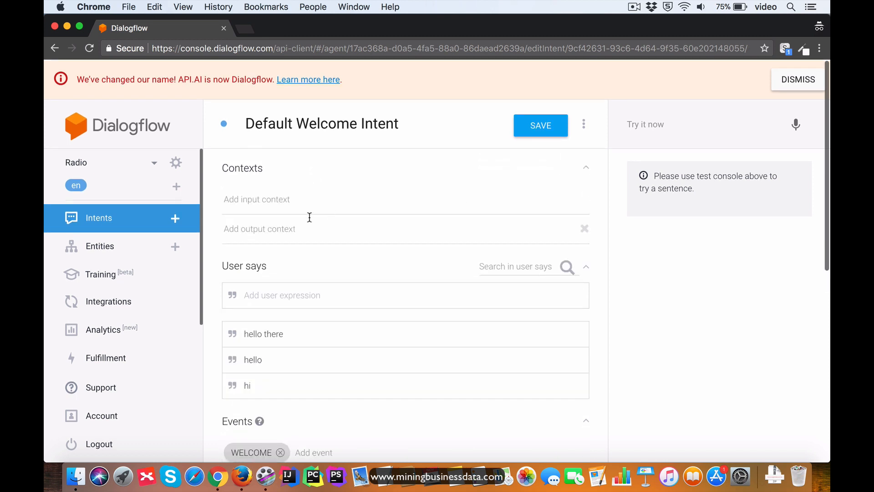
pyautogui.click(289, 230)
pyautogui.write('awa')
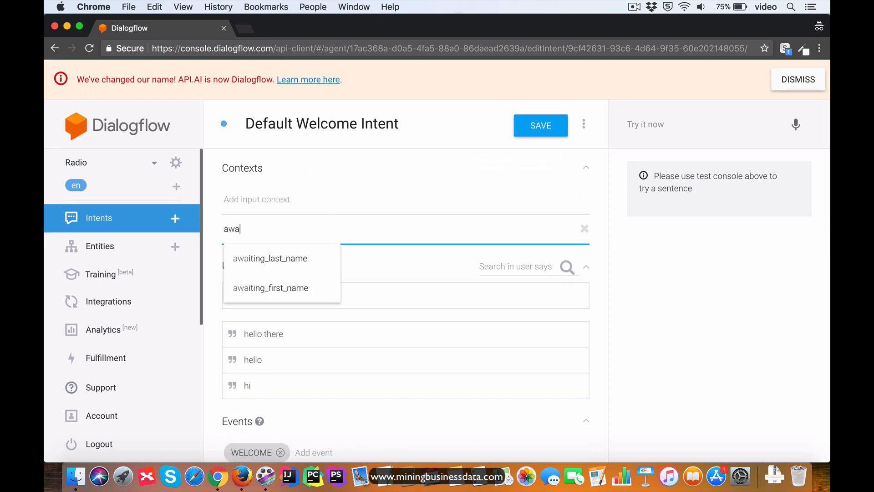
pyautogui.write('iting_first_name')
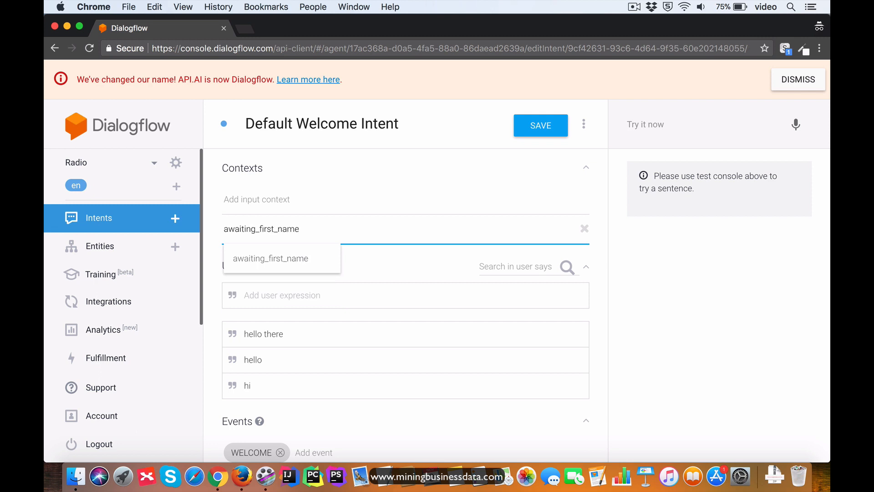
pyautogui.press('Return')
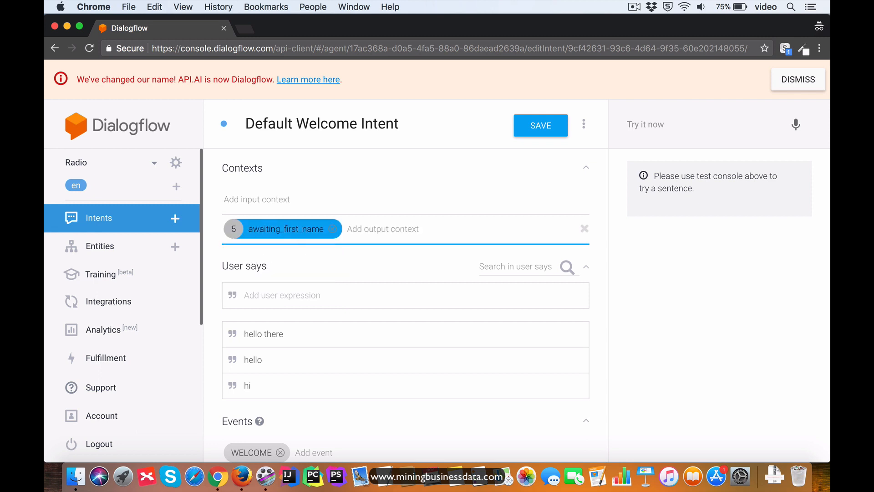
pyautogui.click(233, 228)
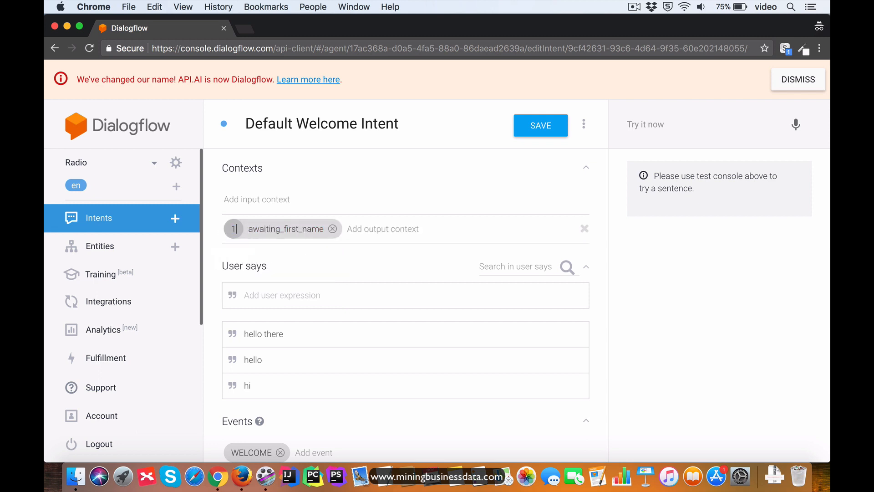
pyautogui.press('BackSpace')
pyautogui.write('1')
pyautogui.click(538, 122)
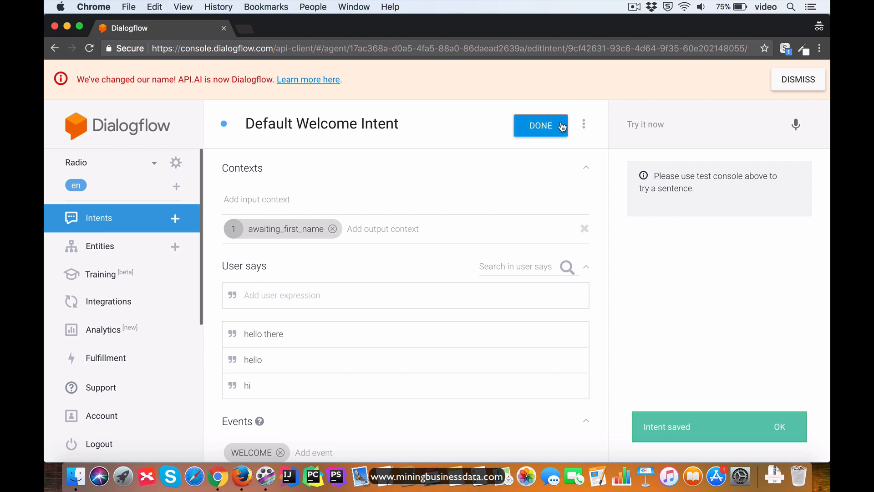
# Step: Create a new intent named UserProvidesFirstName
pyautogui.click(122, 227)
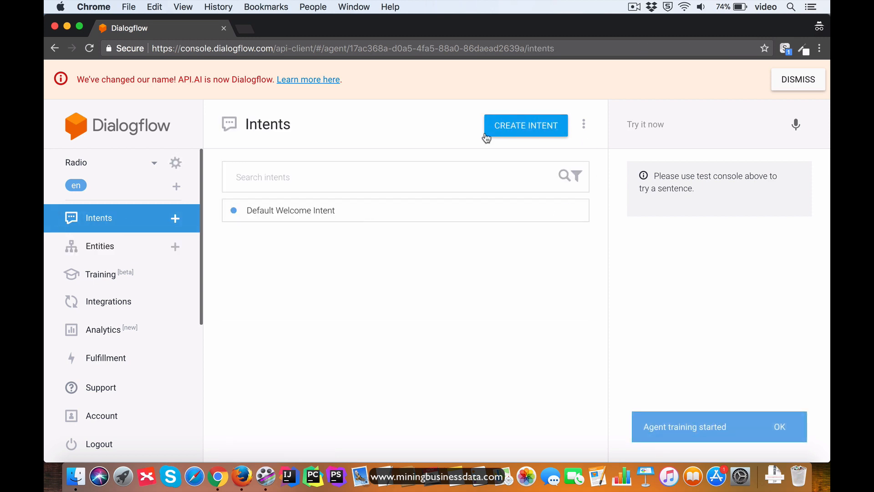
pyautogui.click(503, 126)
pyautogui.click(384, 121)
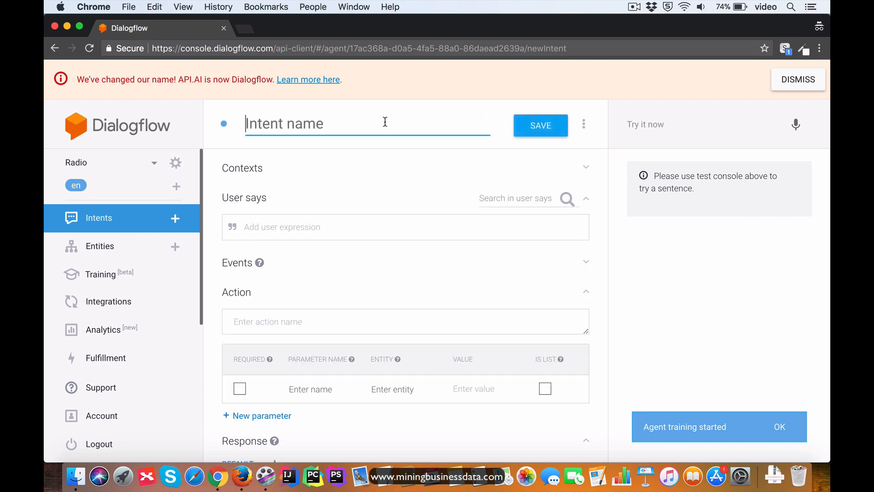
pyautogui.write('UserProvid')
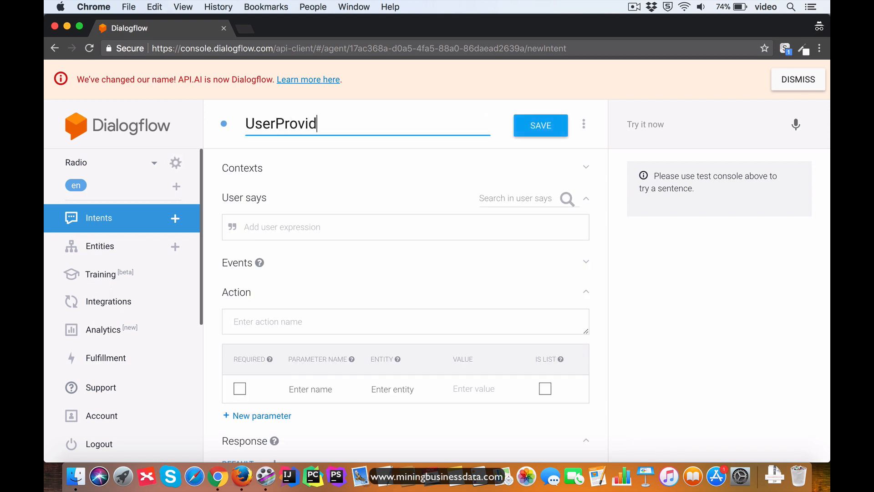
pyautogui.write('esFirstName')
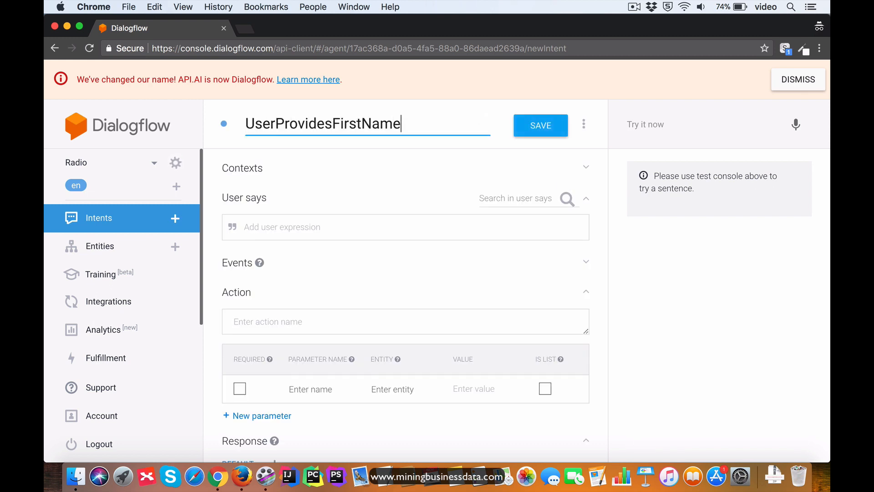
# Step: Add awaiting_first_name as the input context of the UserProvidesFirstName intent
pyautogui.click(400, 176)
pyautogui.click(269, 198)
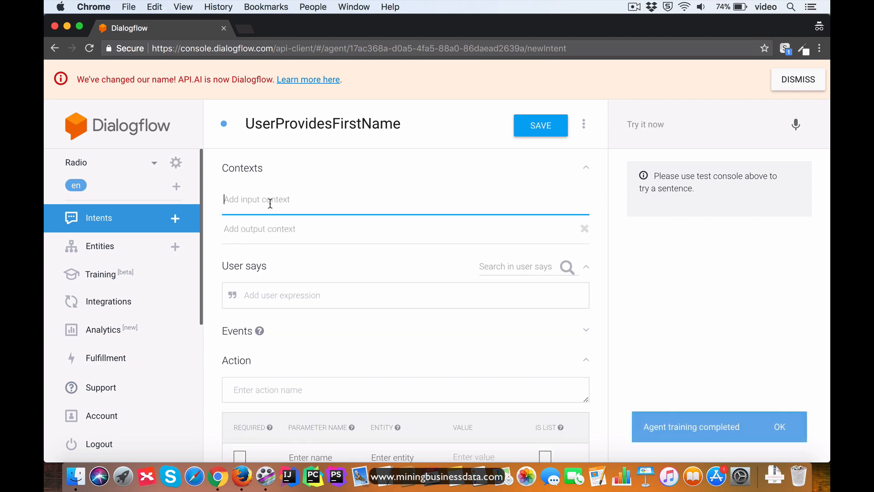
pyautogui.write('aw')
pyautogui.click(265, 257)
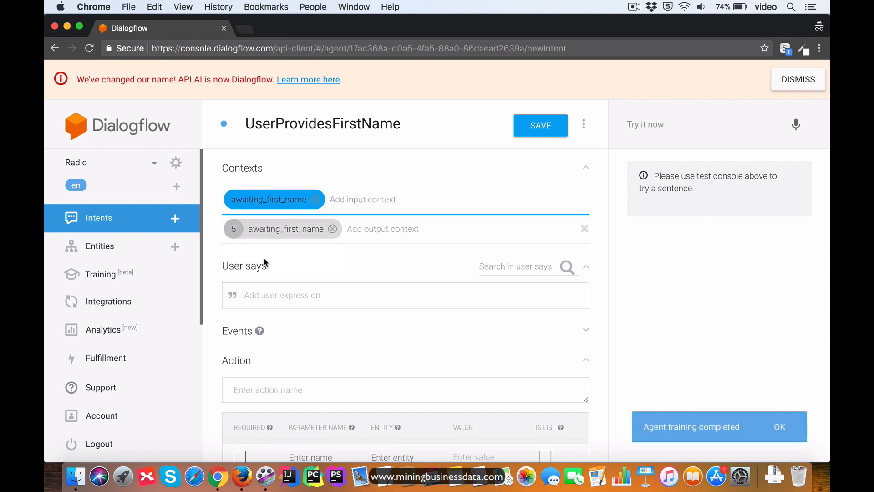
# Step: Replace the output context with awaiting_last_name at a lifespan of 1, and save the intent
pyautogui.click(232, 228)
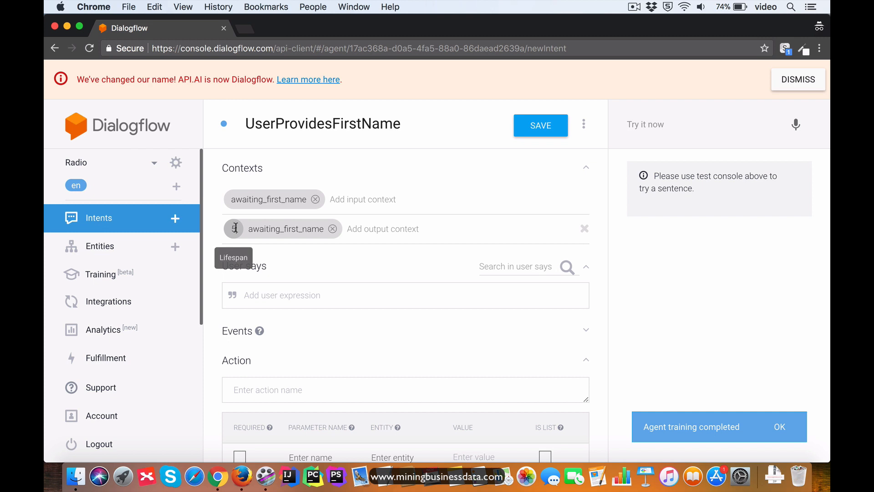
pyautogui.click(333, 228)
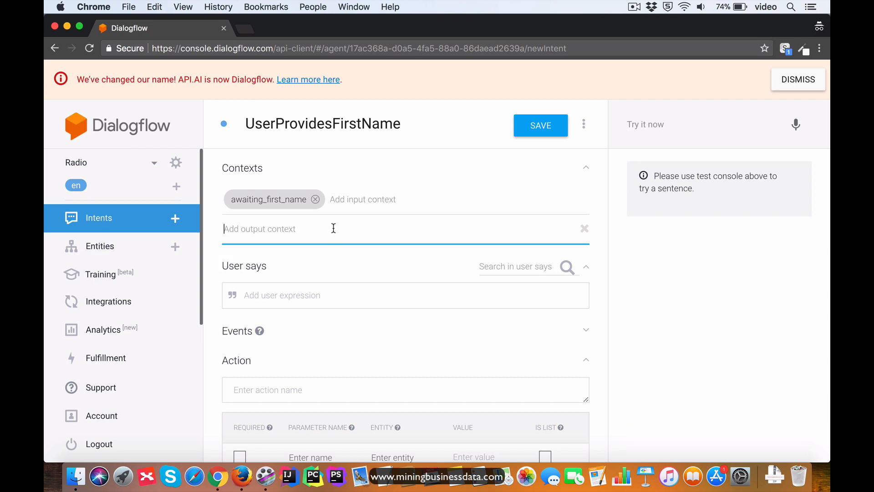
pyautogui.write('awaiti')
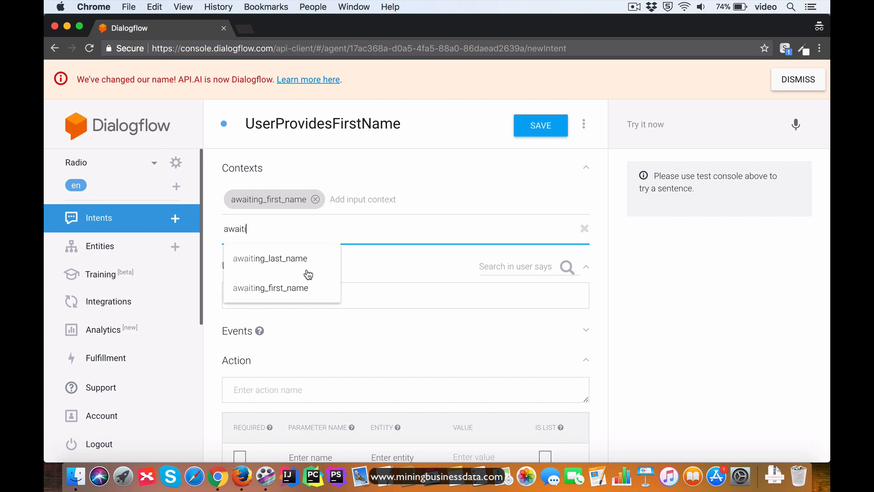
pyautogui.click(290, 258)
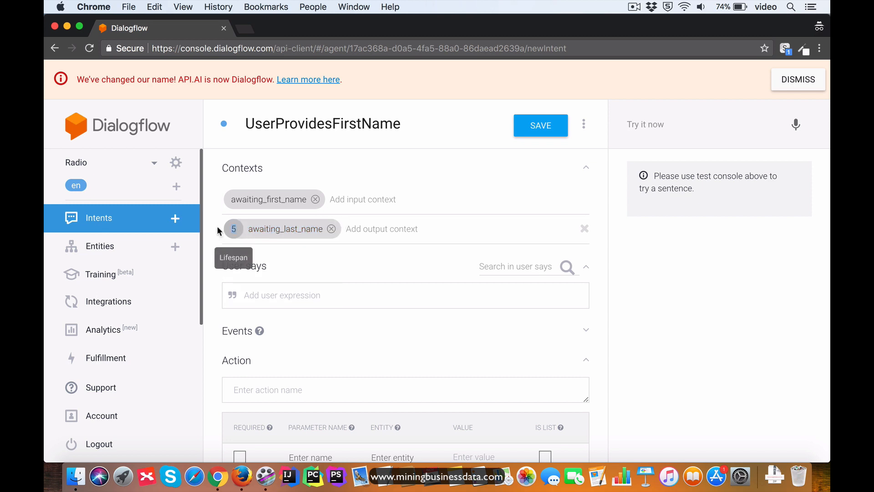
pyautogui.click(233, 229)
pyautogui.write('1')
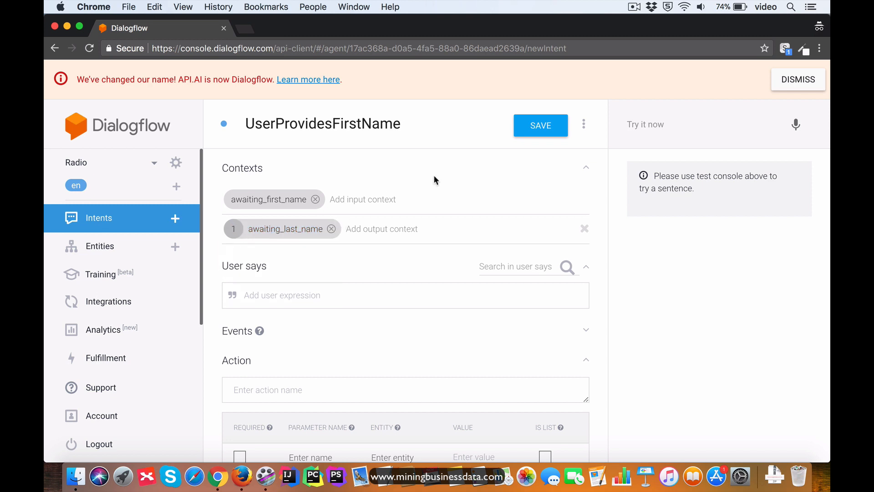
pyautogui.click(534, 131)
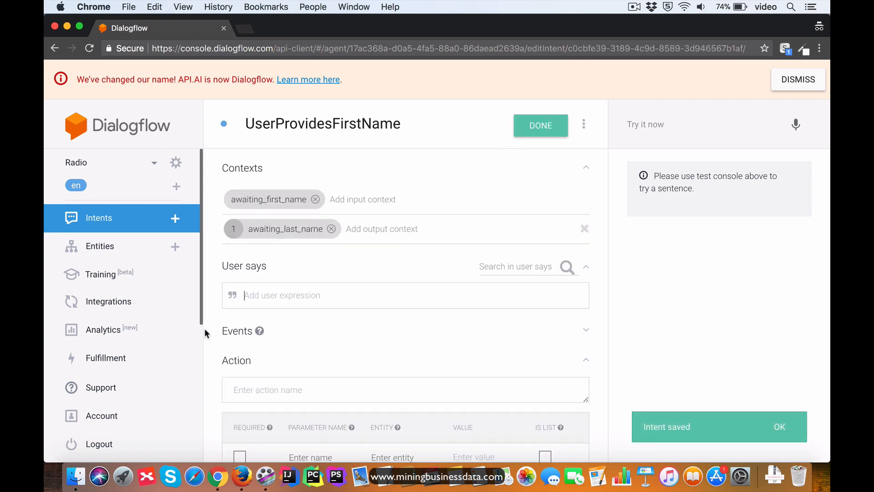
pyautogui.click(232, 295)
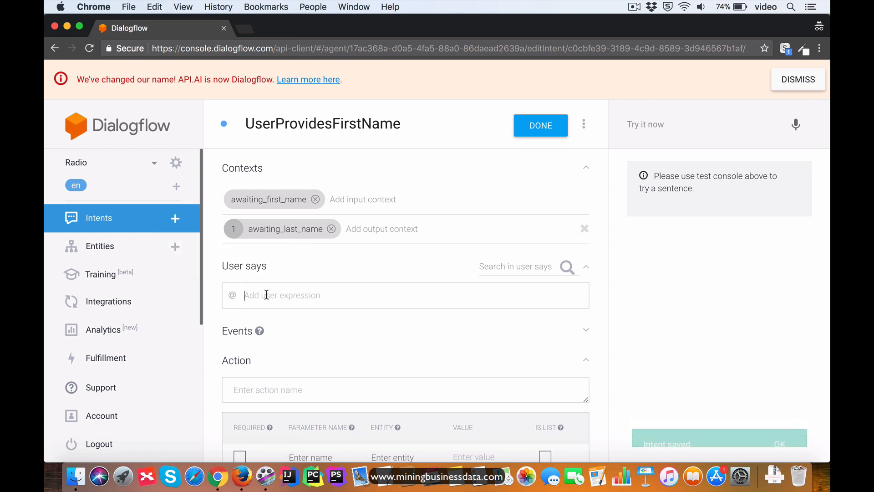
pyautogui.write('it is')
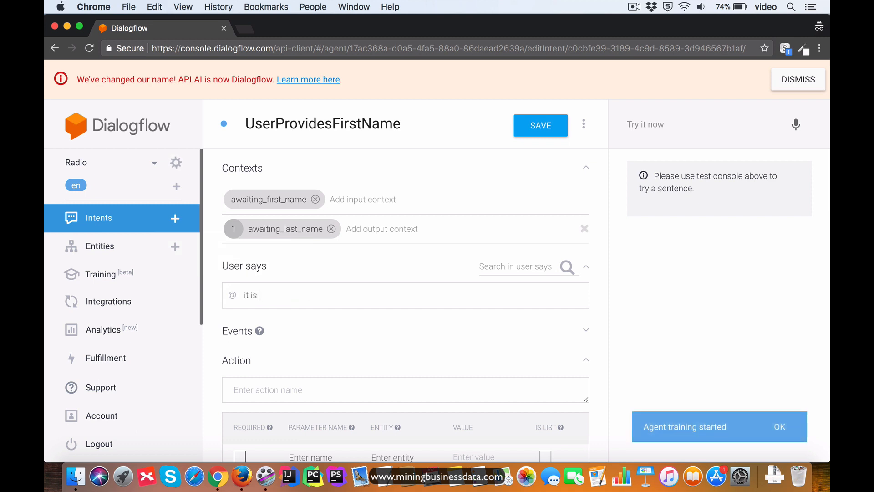
pyautogui.write(' @sys.gi')
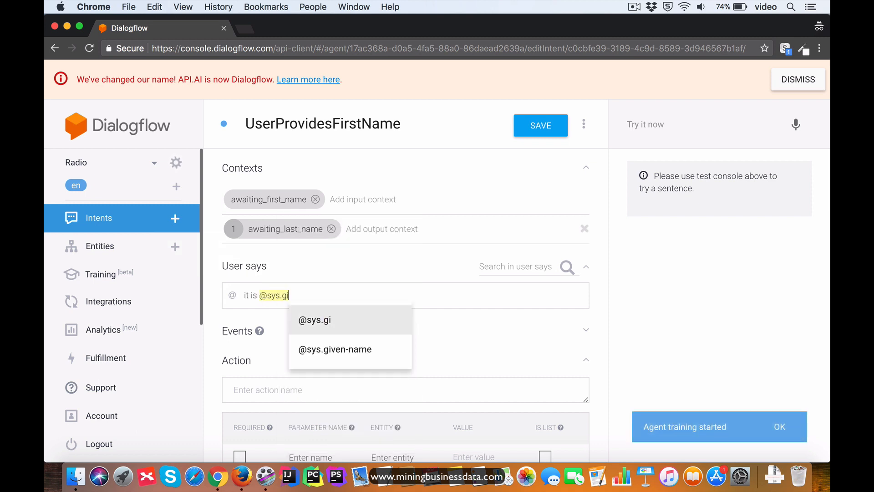
pyautogui.press('Down')
pyautogui.press('Return')
pyautogui.press('Return')
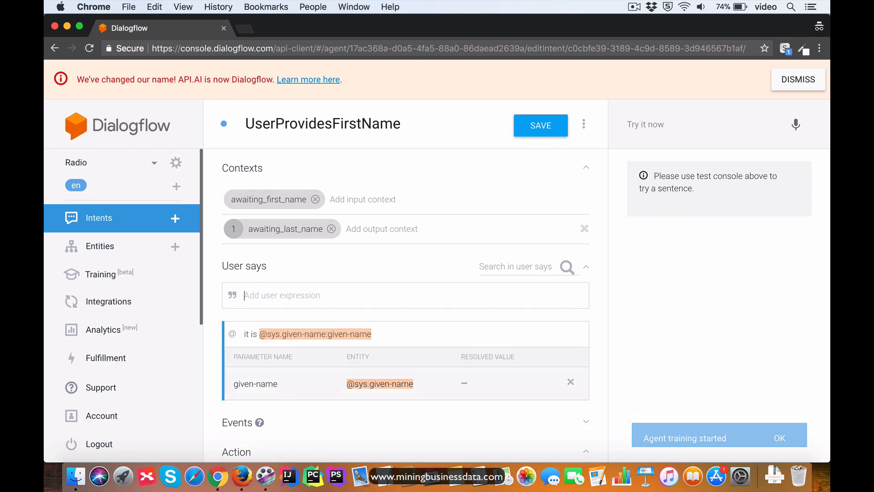
pyautogui.click(232, 295)
pyautogui.click(270, 297)
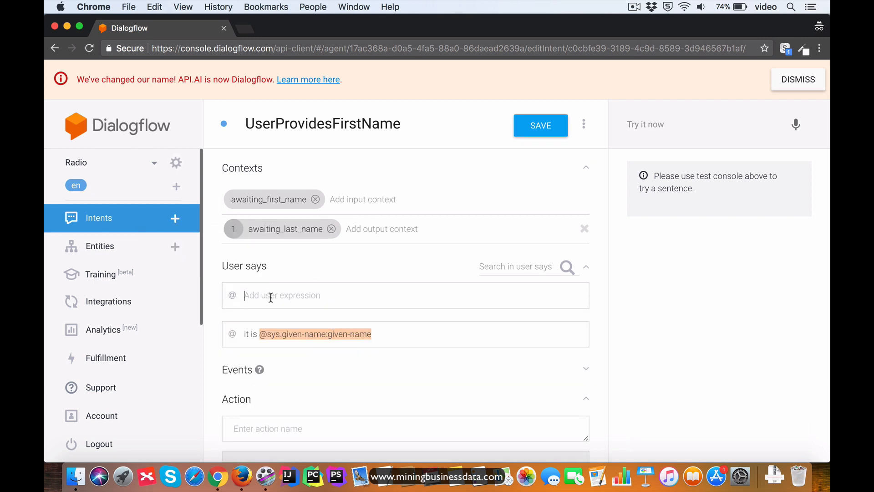
pyautogui.write('@sys.giv')
pyautogui.press('Down')
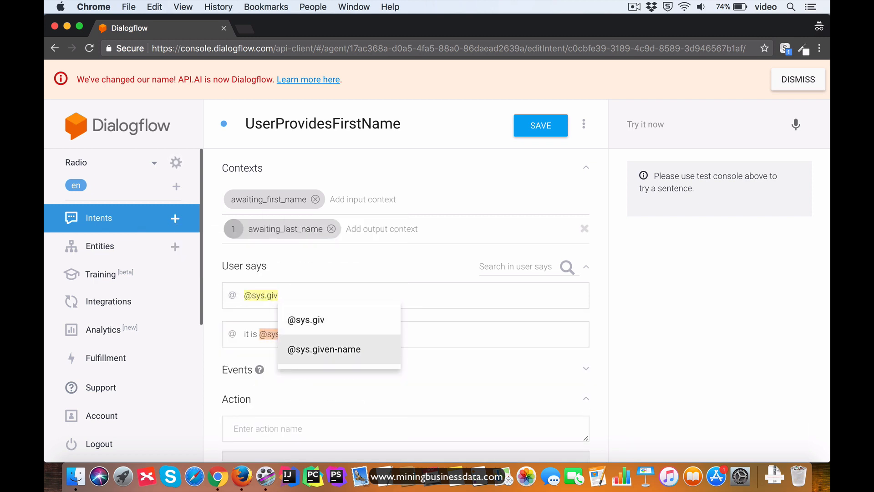
pyautogui.press('Return')
pyautogui.press('Return')
pyautogui.scroll(-10, 413, 318)
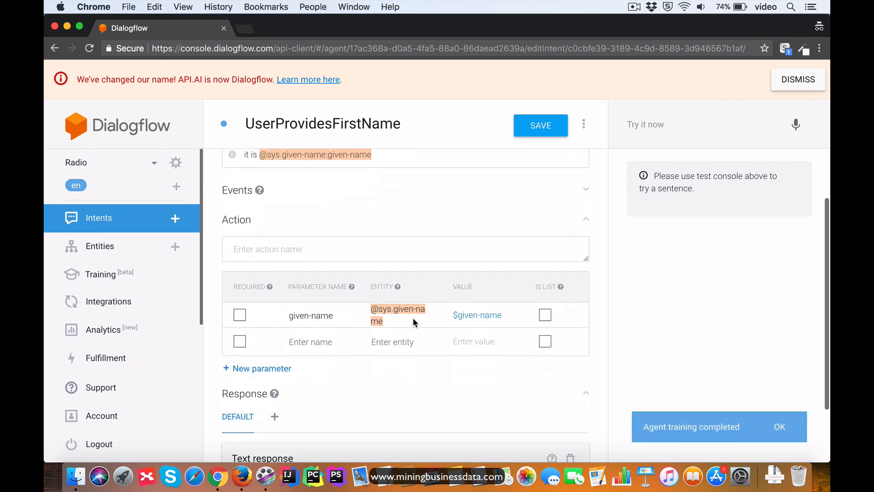
pyautogui.click(527, 135)
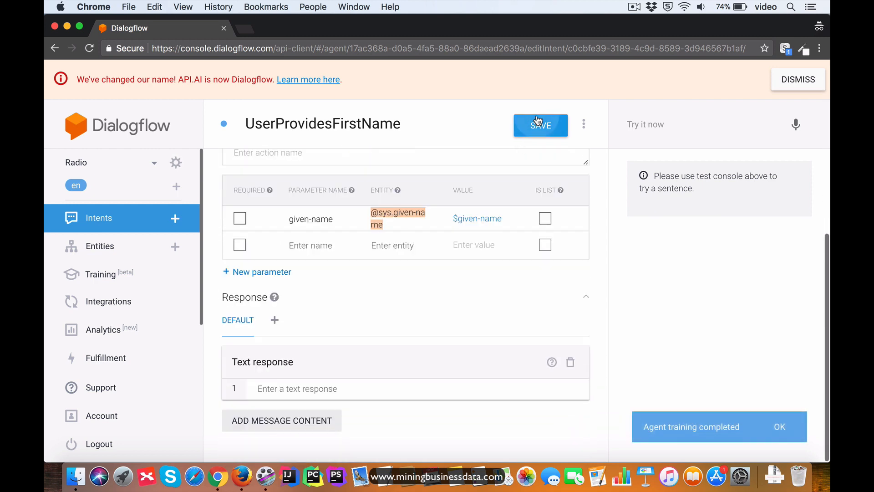
# Step: Add the text response "Hi $given-name What is your last name?" and save the intent
pyautogui.click(380, 392)
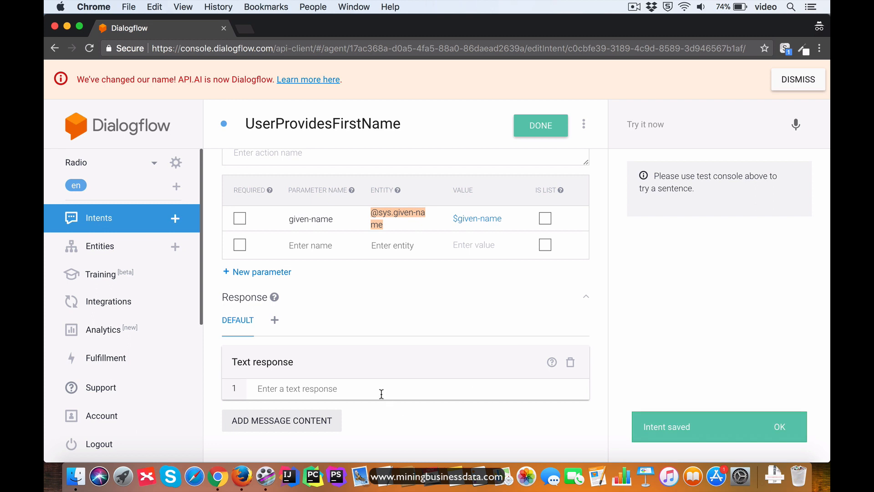
pyautogui.write('Hi $given-name')
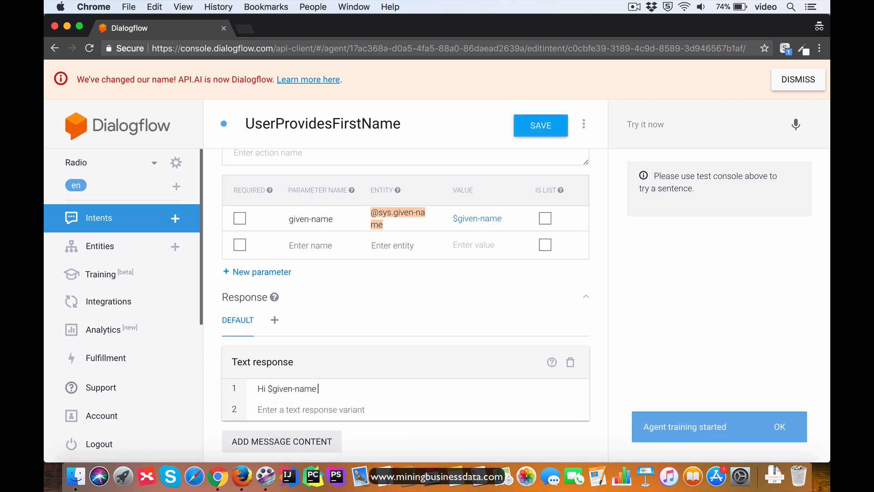
pyautogui.write(' What is your last name?')
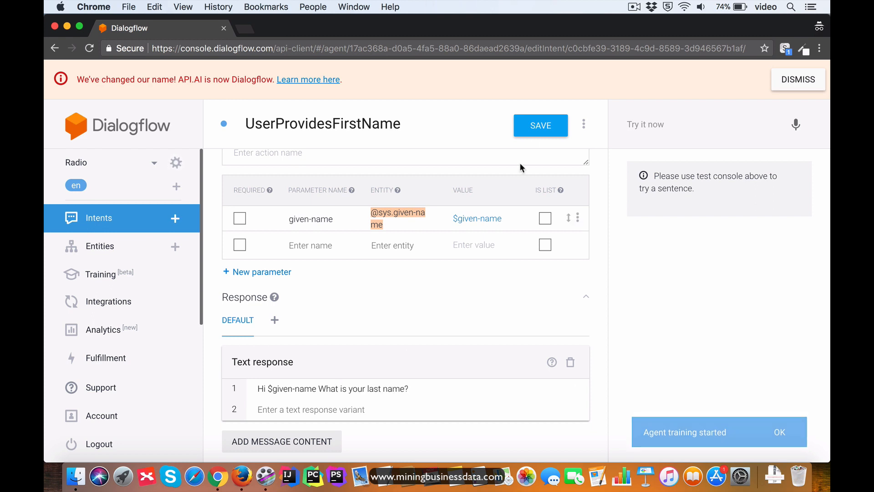
pyautogui.click(539, 132)
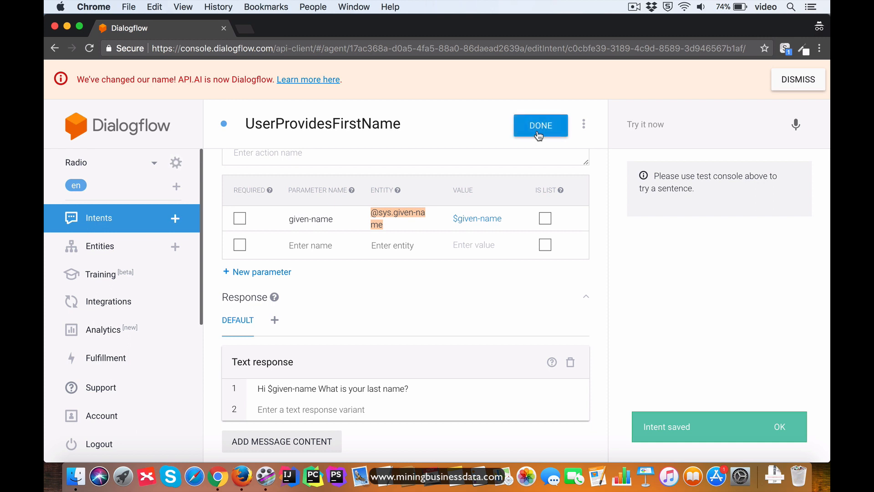
# Step: Create a new intent and name it UserProvidesLastName
pyautogui.click(176, 219)
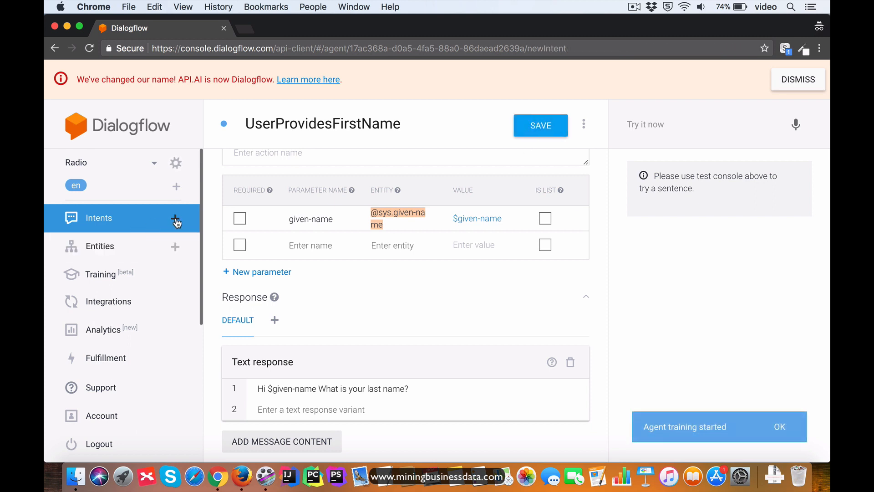
pyautogui.click(294, 125)
pyautogui.write('UserPro')
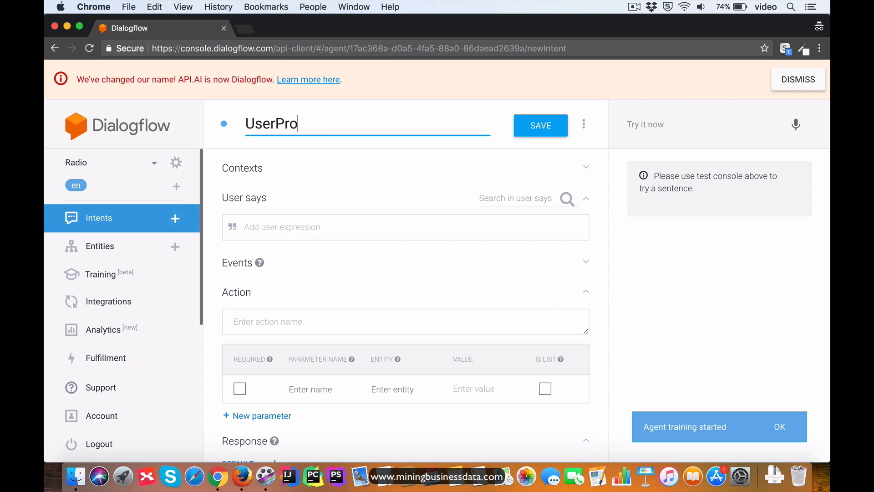
pyautogui.write('videsLastNa')
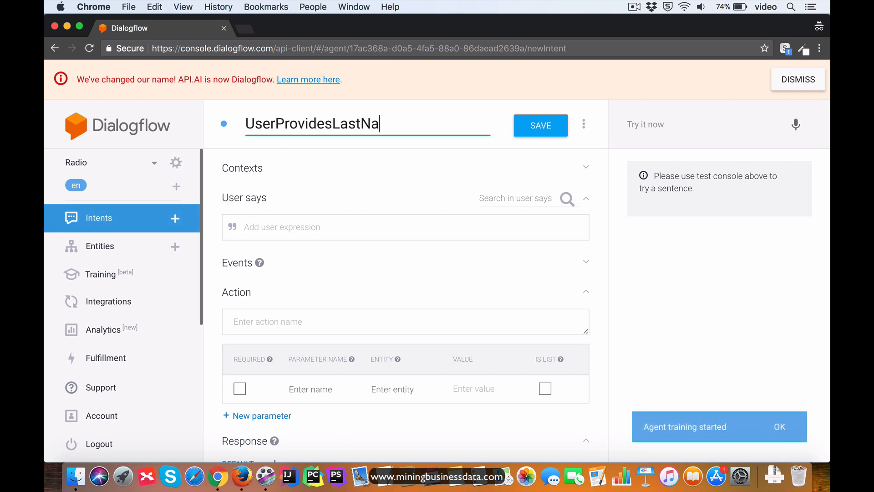
pyautogui.write('me')
# Step: Add awaiting_last_name as the input context of the UserProvidesLastName intent
pyautogui.click(348, 169)
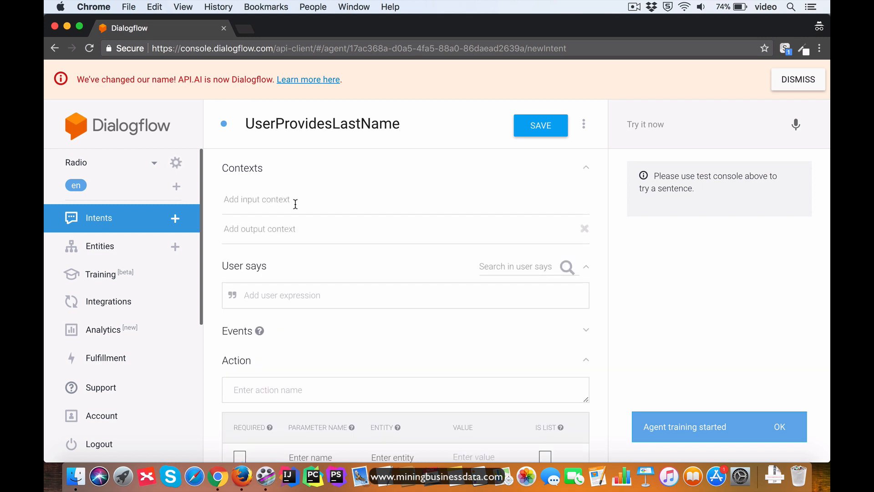
pyautogui.click(293, 200)
pyautogui.write('awa')
pyautogui.click(273, 229)
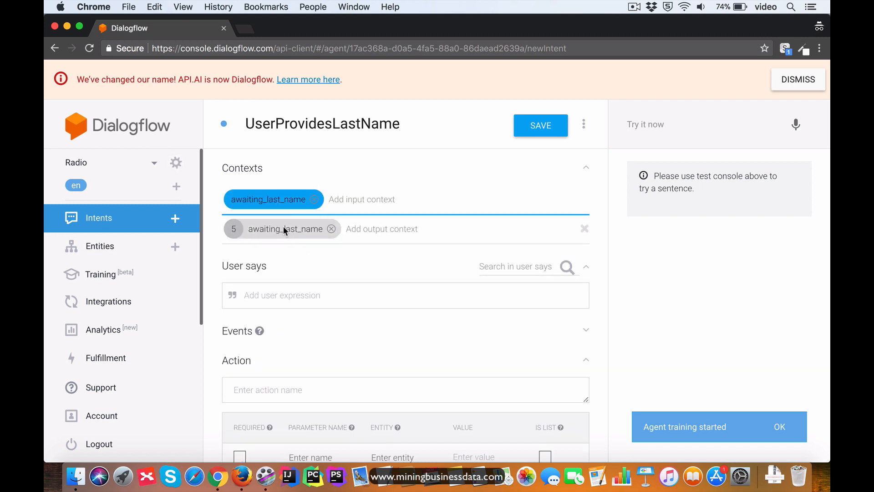
# Step: Replace the output context with awaiting_zip_code at a lifespan of 1, and save the intent
pyautogui.click(331, 230)
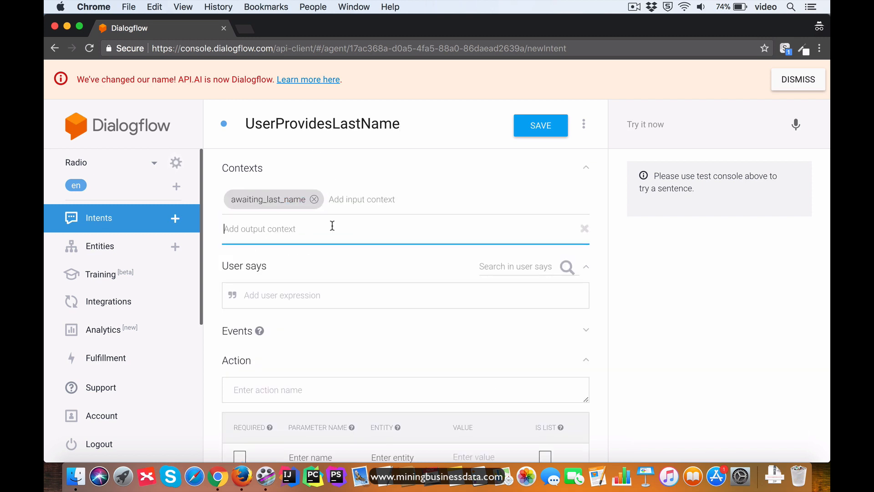
pyautogui.write('awaiti')
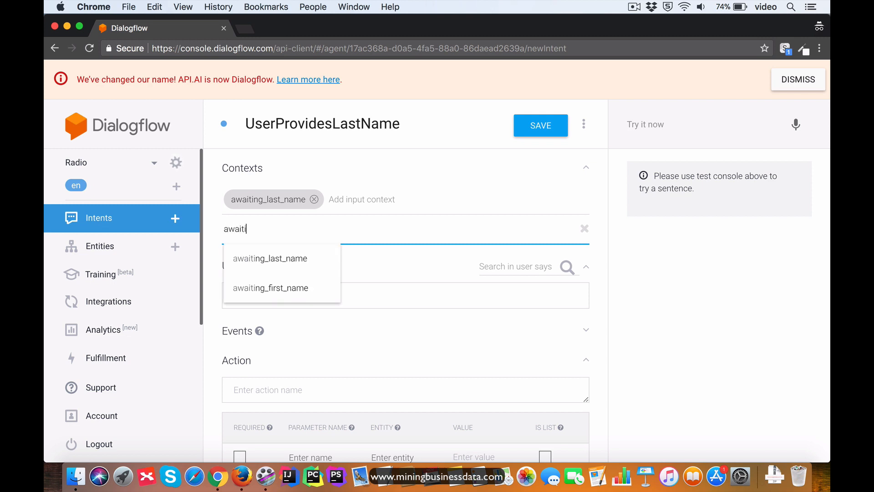
pyautogui.write('ng_zip_code')
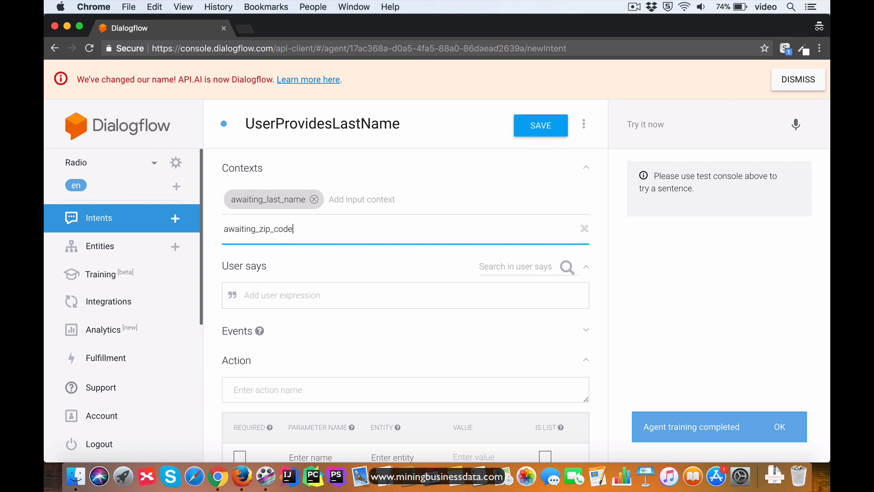
pyautogui.press('Return')
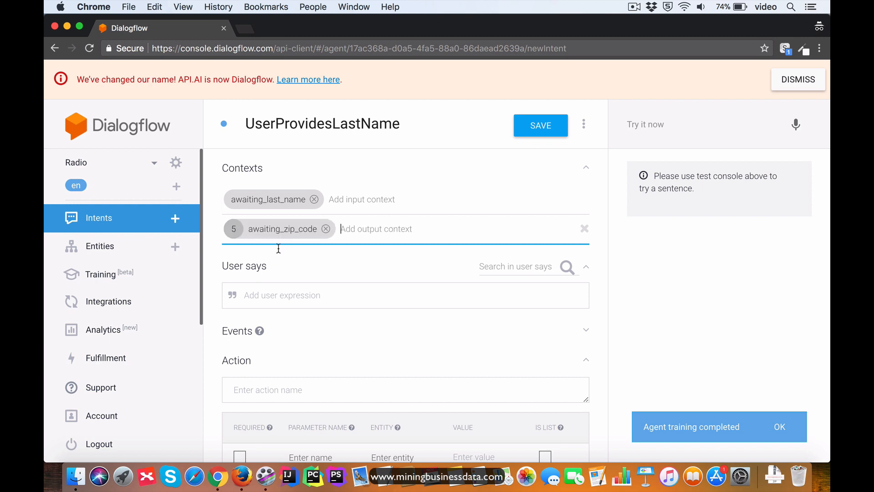
pyautogui.moveTo(237, 231); pyautogui.dragTo(221, 229)
pyautogui.write('1')
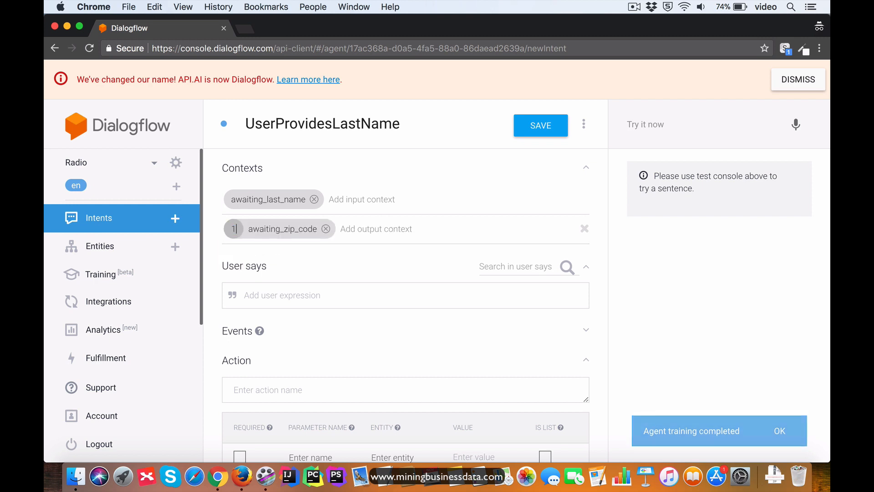
pyautogui.click(537, 131)
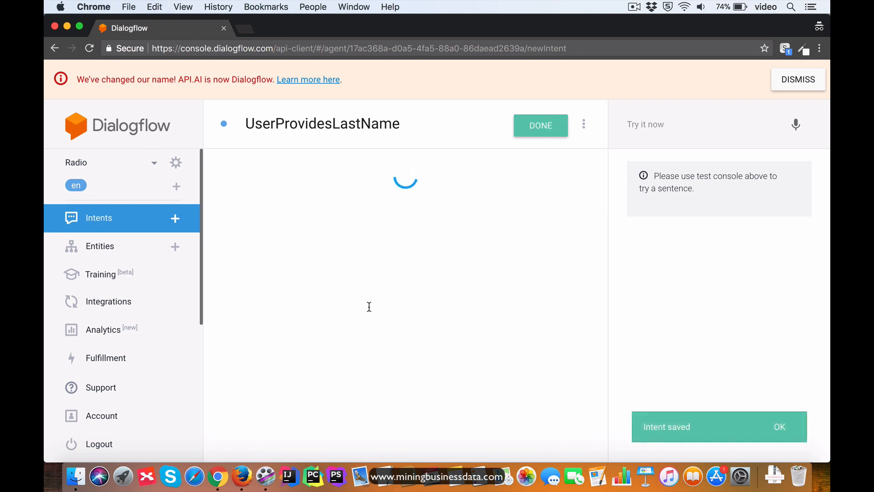
pyautogui.click(232, 295)
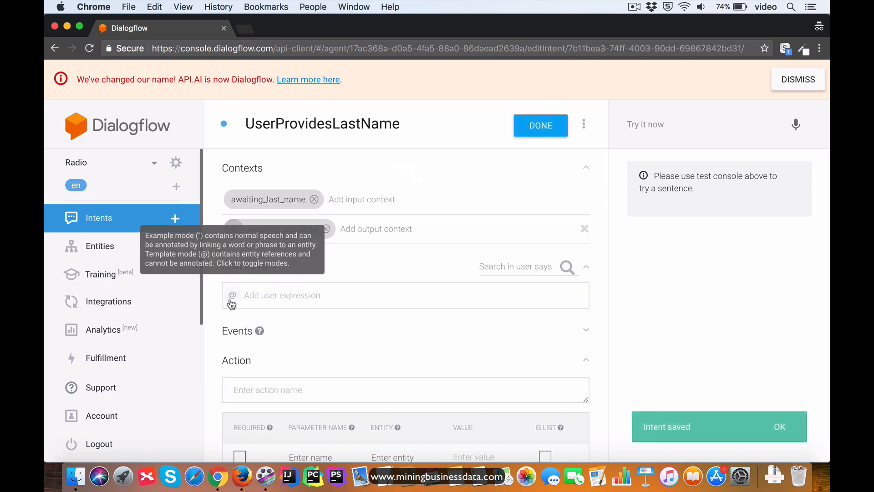
pyautogui.write('it is')
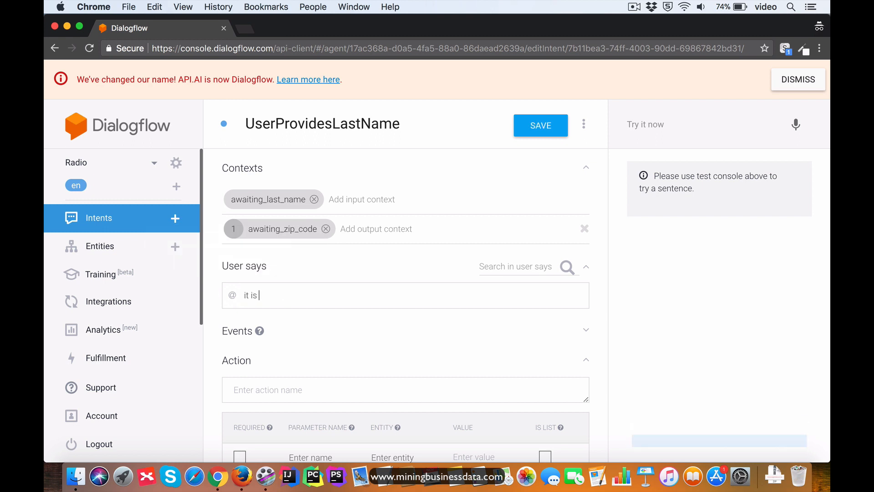
pyautogui.write(' @sys')
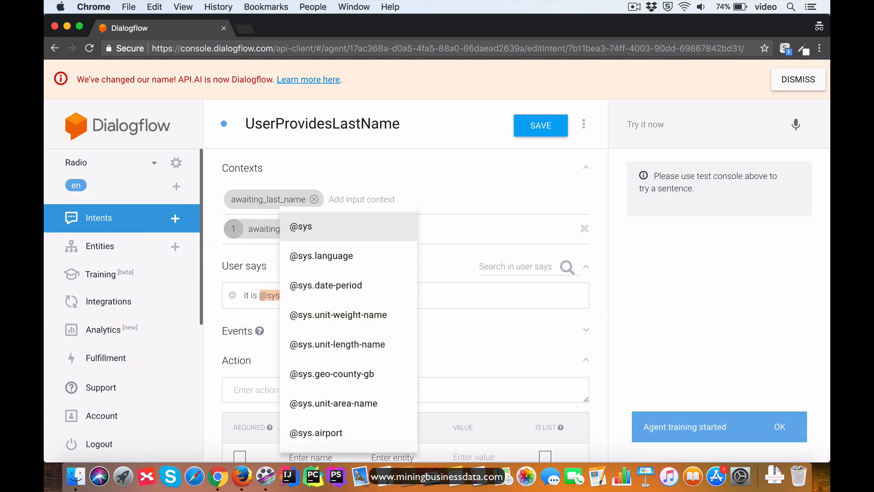
pyautogui.write('.l')
pyautogui.press('Down')
pyautogui.press('Down')
pyautogui.press('Down')
pyautogui.press('Return')
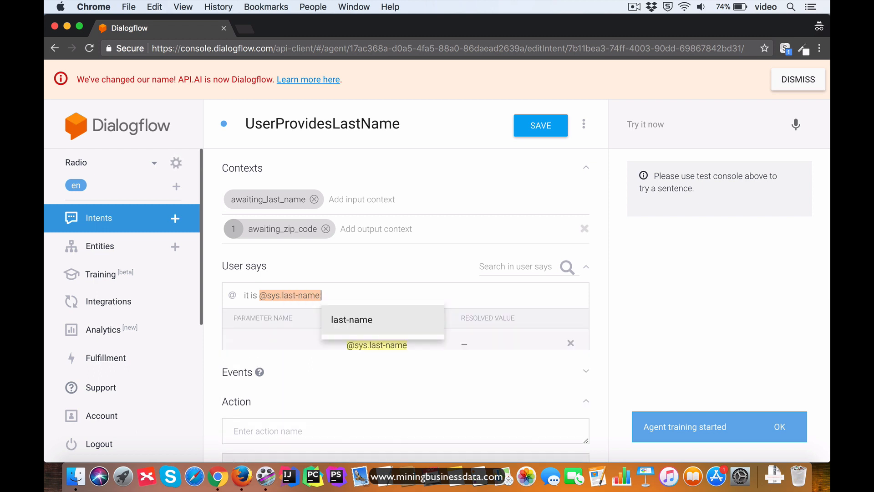
pyautogui.press('Return')
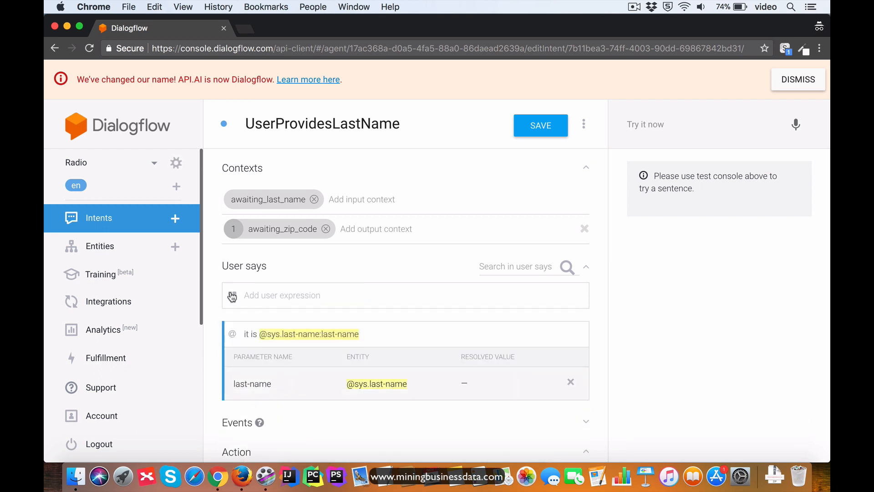
pyautogui.click(232, 295)
pyautogui.write('@sys')
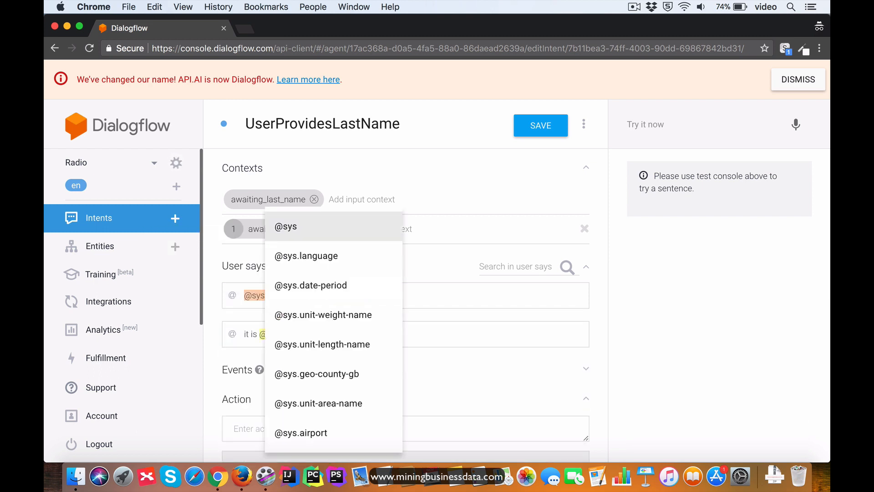
pyautogui.write('.l')
pyautogui.press('Down')
pyautogui.press('Down')
pyautogui.press('Down')
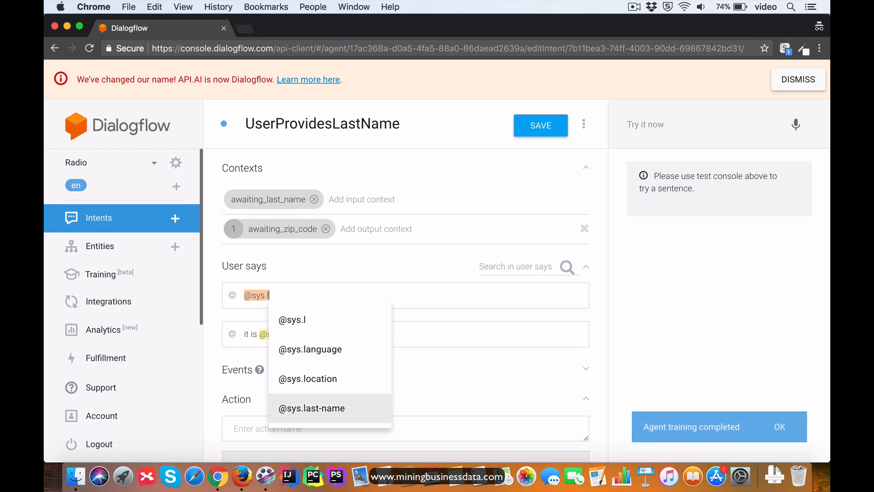
pyautogui.press('Return')
pyautogui.press('Return')
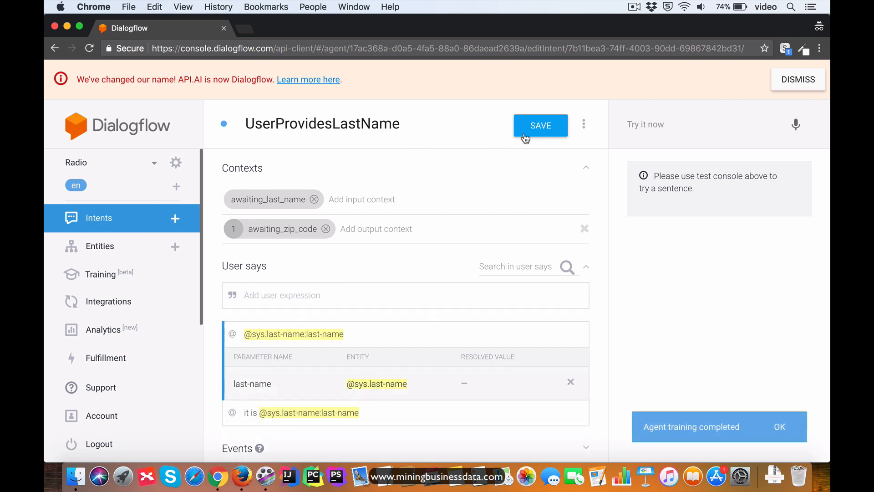
pyautogui.click(532, 133)
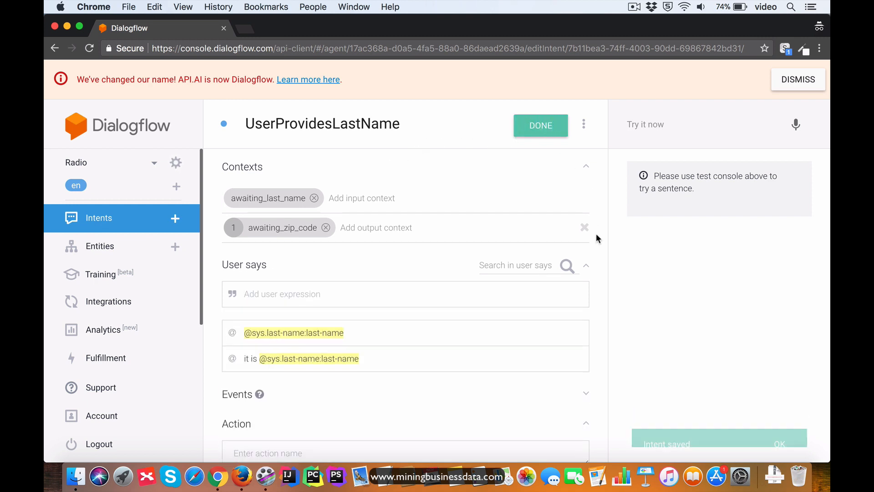
# Step: Add the text response "OK, I got your last name as $last-name What is your zip code?" and save the intent
pyautogui.scroll(-3, 596, 233)
pyautogui.scroll(-2, 596, 235)
pyautogui.scroll(-2, 480, 373)
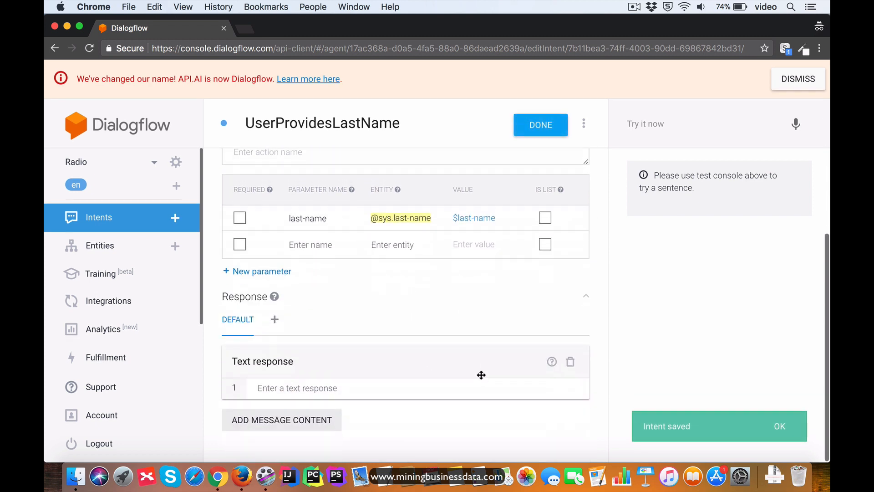
pyautogui.click(343, 388)
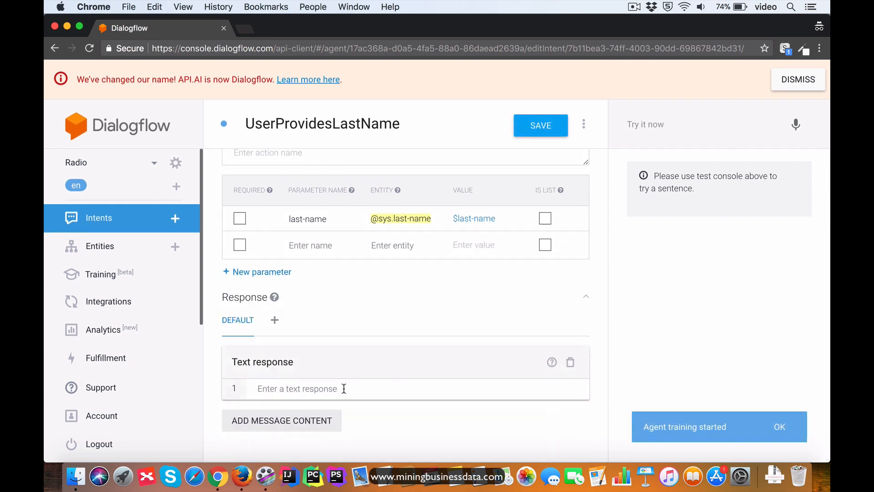
pyautogui.write('OK, I')
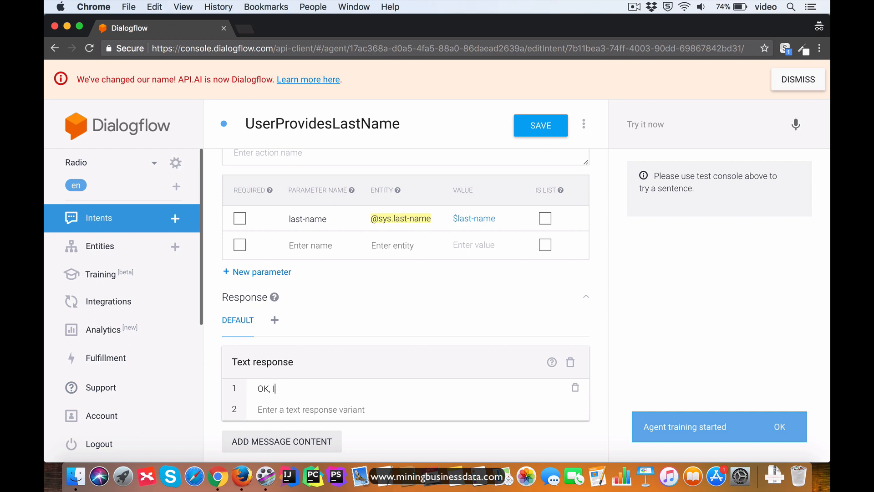
pyautogui.write(' got your last name as $l')
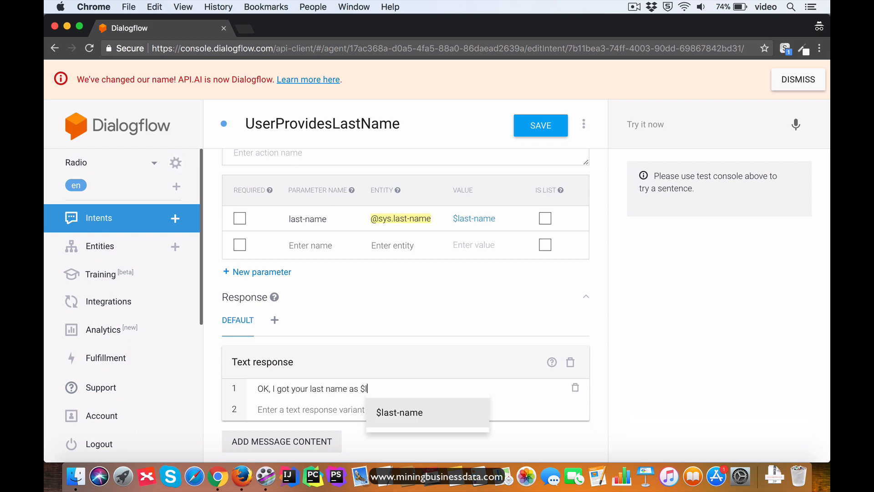
pyautogui.press('Return')
pyautogui.write('What is your zi')
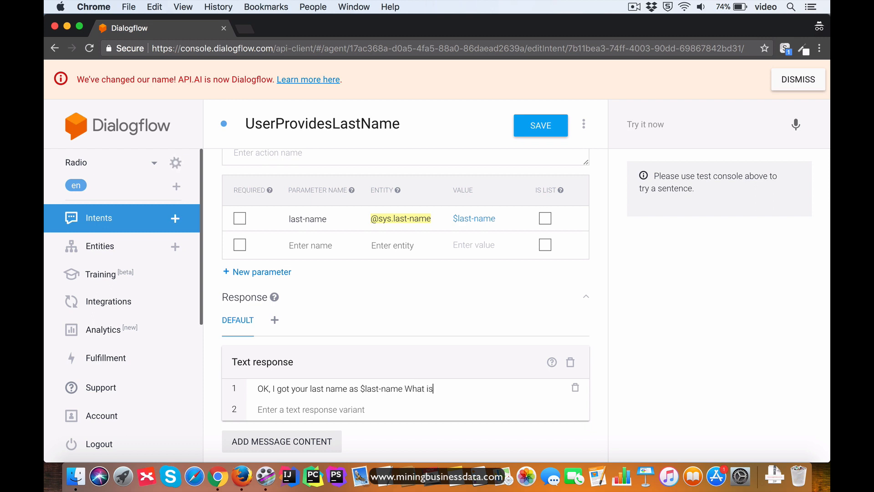
pyautogui.write('de?')
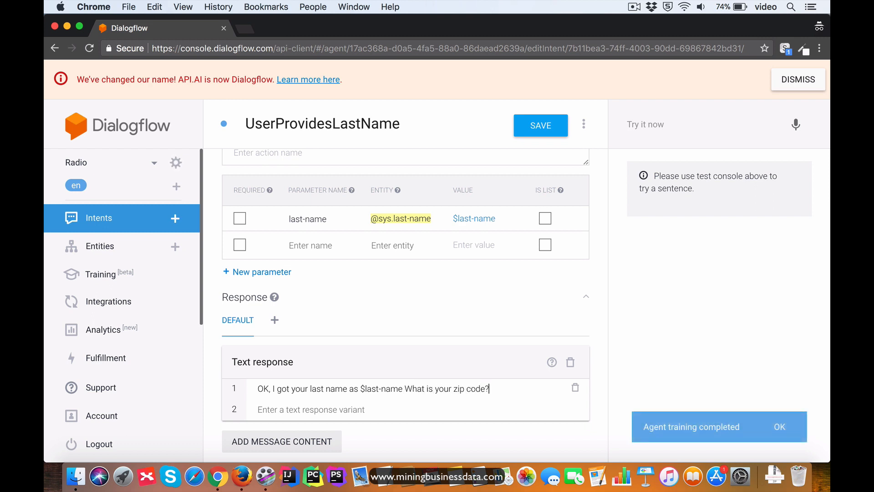
pyautogui.click(517, 132)
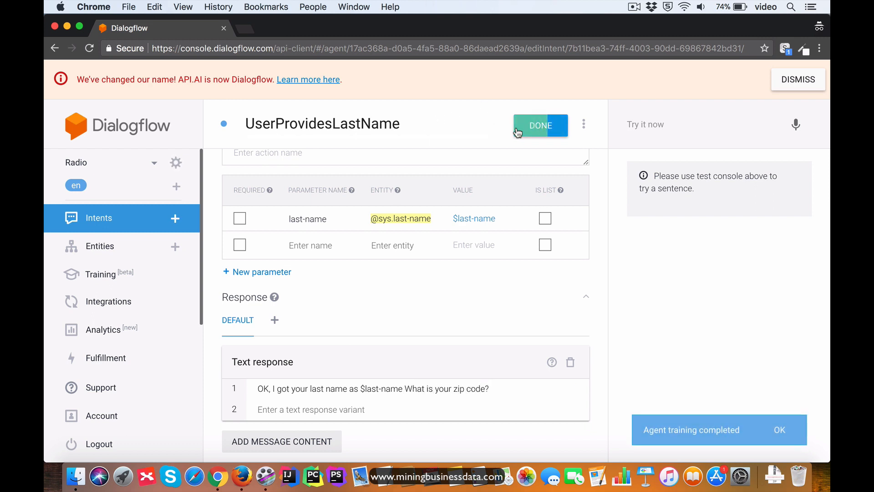
# Step: Create another new intent and name it UserProvidesZipCode
pyautogui.click(174, 218)
pyautogui.click(299, 126)
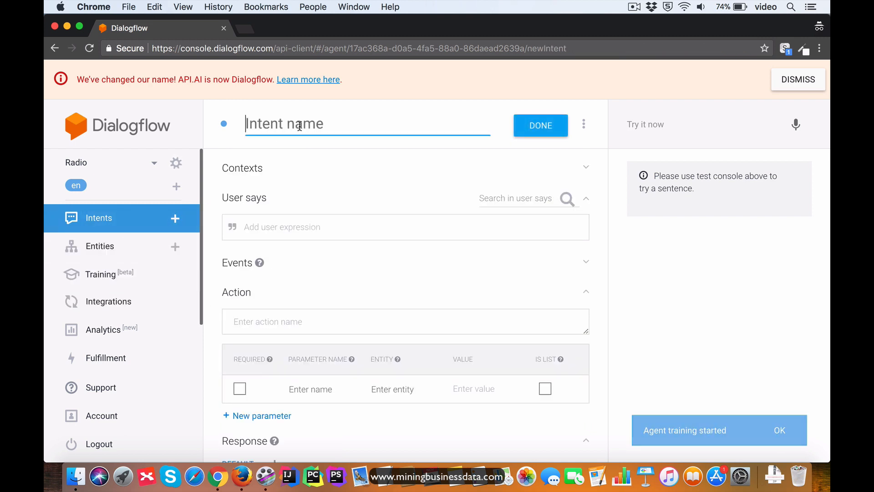
pyautogui.write('UserProvid')
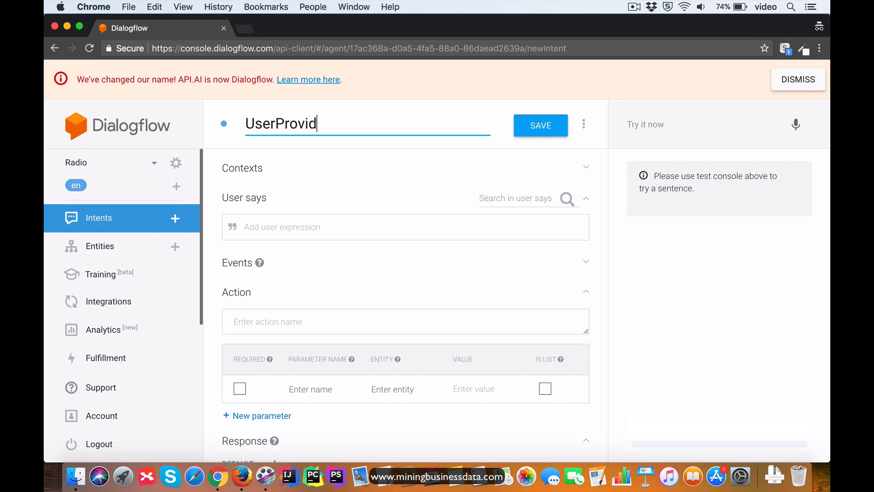
pyautogui.write('esZipCode')
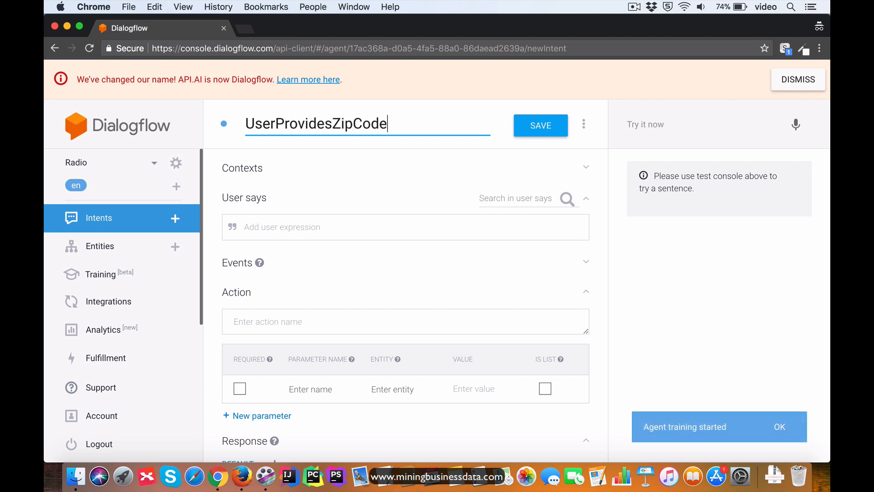
# Step: Add awaiting_zip_code as the input context, remove the automatically added output context, and save the intent
pyautogui.click(380, 165)
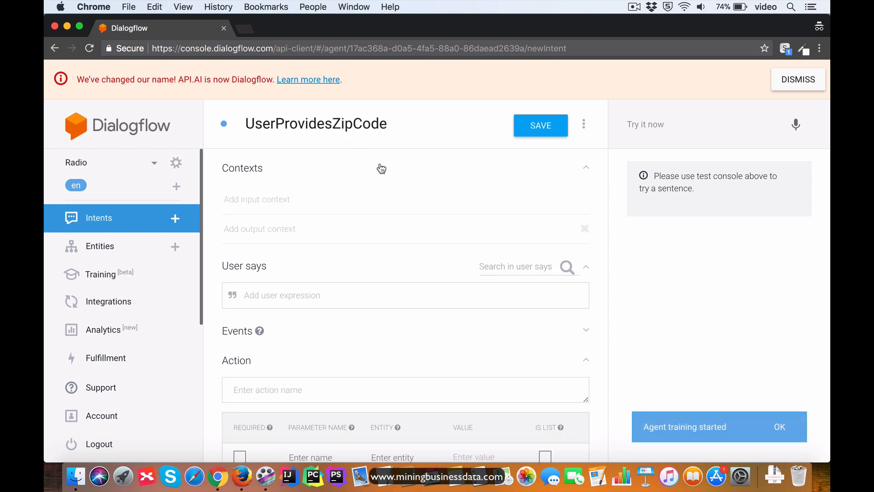
pyautogui.click(287, 200)
pyautogui.write('aw')
pyautogui.click(275, 287)
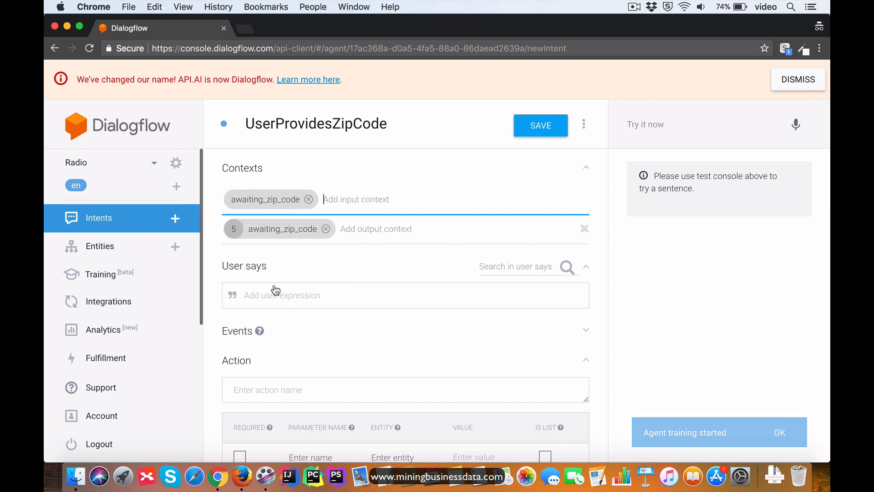
pyautogui.click(326, 229)
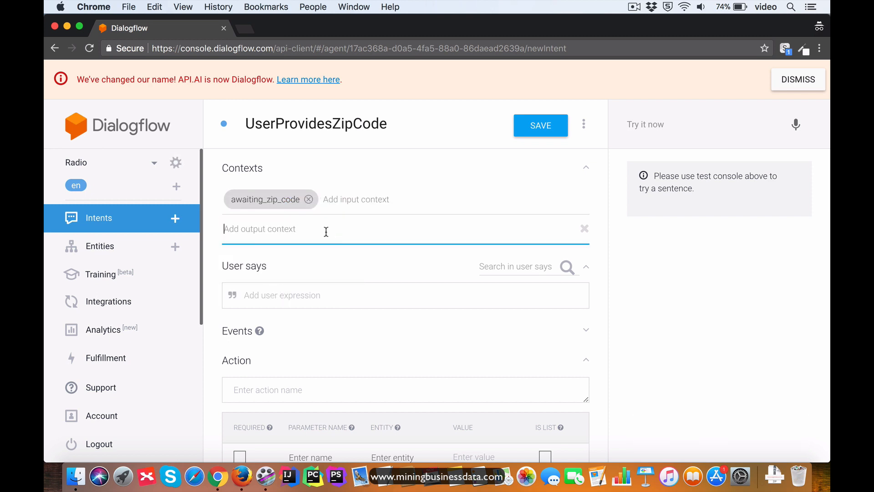
pyautogui.click(541, 126)
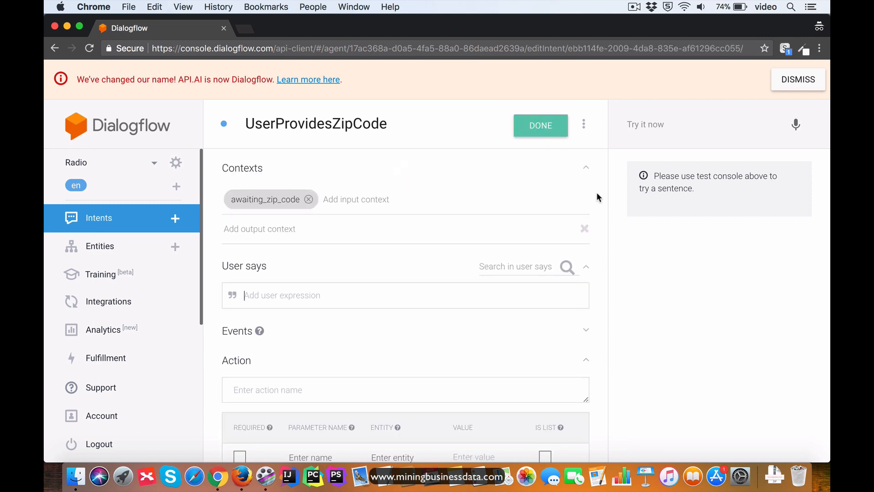
pyautogui.click(232, 295)
pyautogui.click(278, 295)
pyautogui.write('@sys.zi')
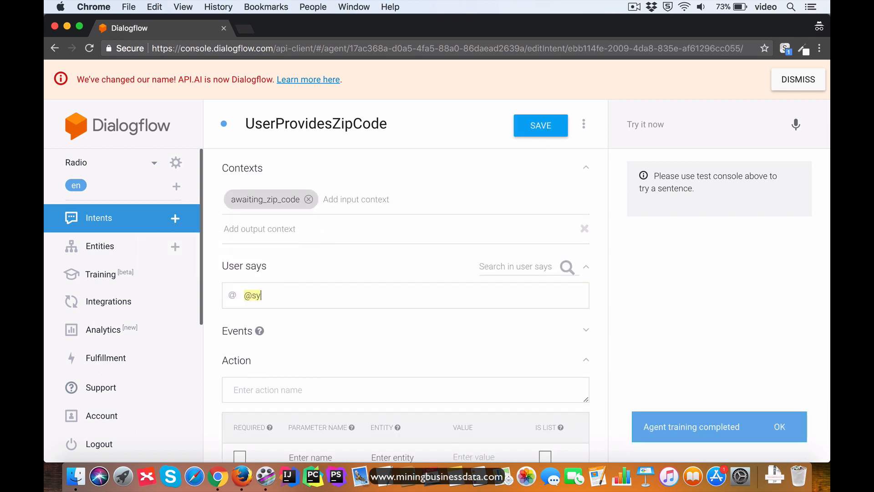
pyautogui.press('Down')
pyautogui.press('Return')
pyautogui.press('Return')
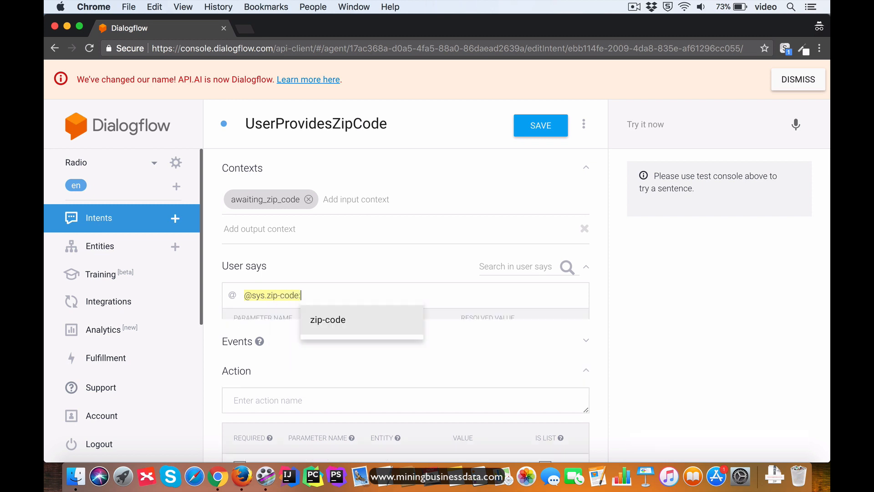
pyautogui.click(233, 295)
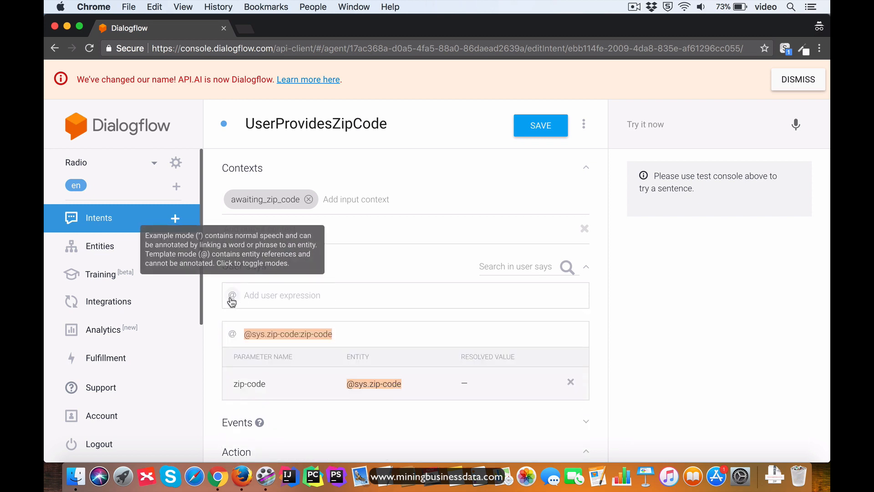
pyautogui.click(255, 294)
pyautogui.write('it is @sys.zi')
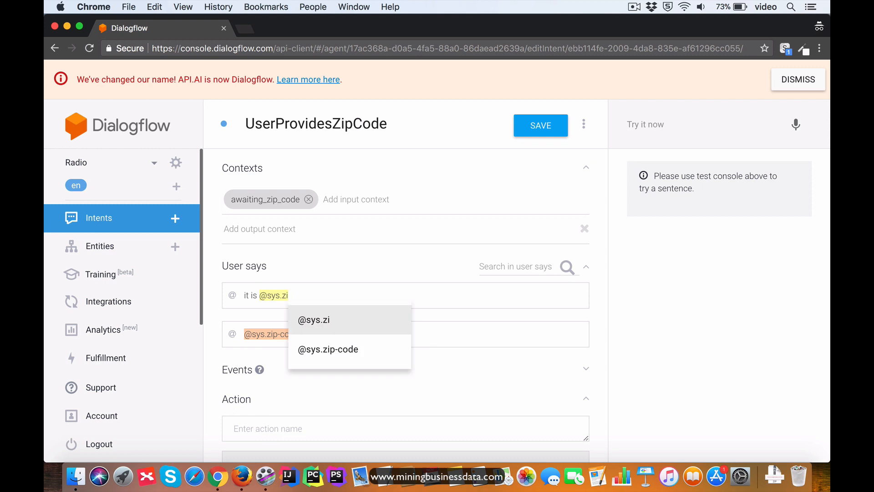
pyautogui.press('Down')
pyautogui.press('Return')
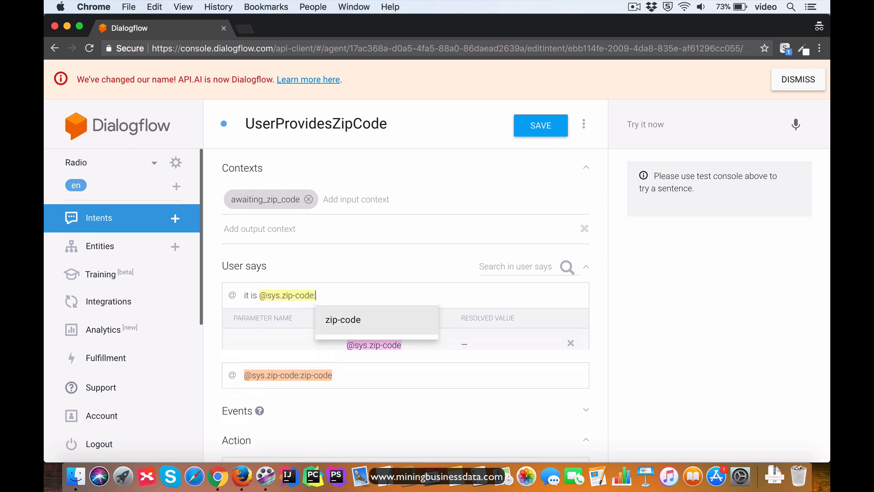
pyautogui.press('Return')
pyautogui.click(532, 132)
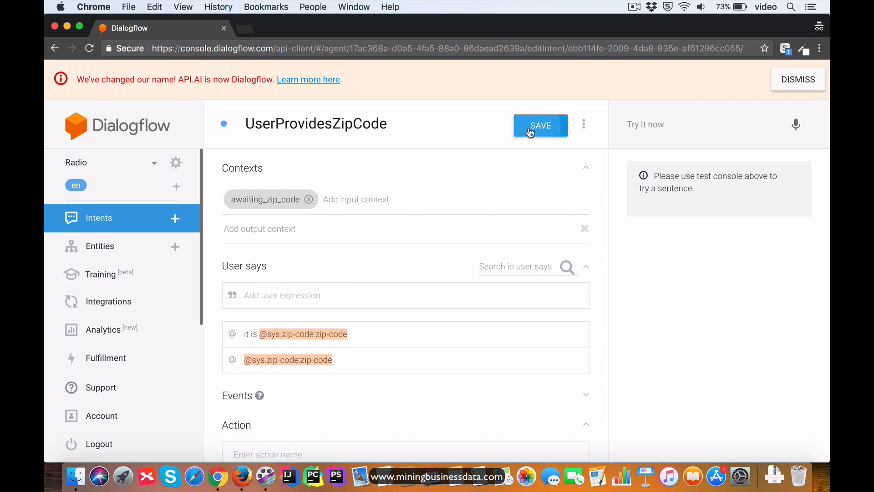
# Step: Add the text response "OK, got your zip code as $zip-code" and save the intent
pyautogui.scroll(-7, 616, 253)
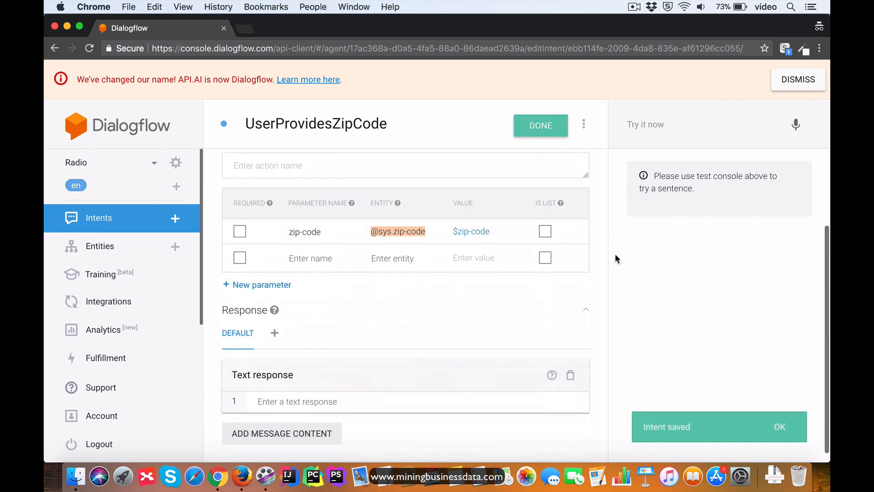
pyautogui.click(354, 391)
pyautogui.write('OK')
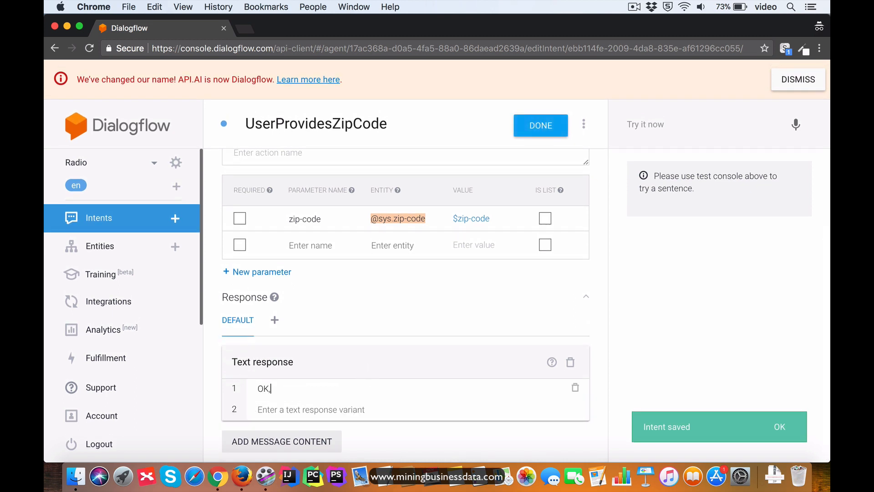
pyautogui.write(', got y')
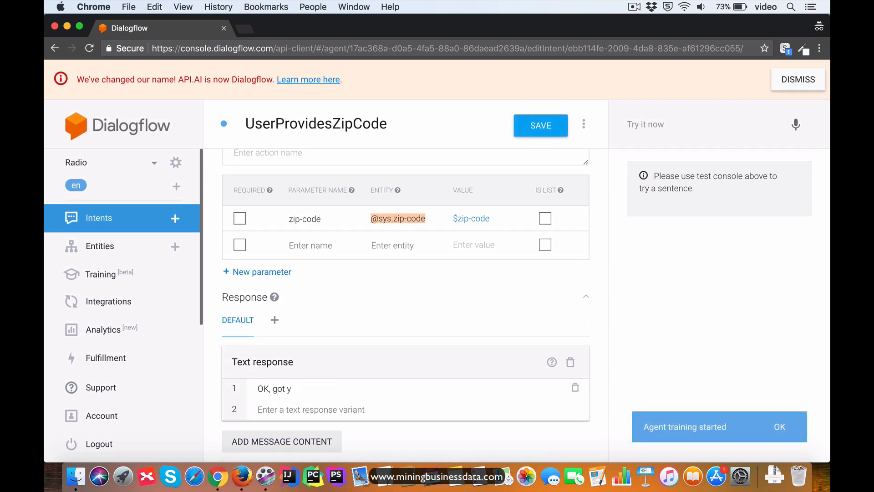
pyautogui.write('our zip code as $')
pyautogui.press('Return')
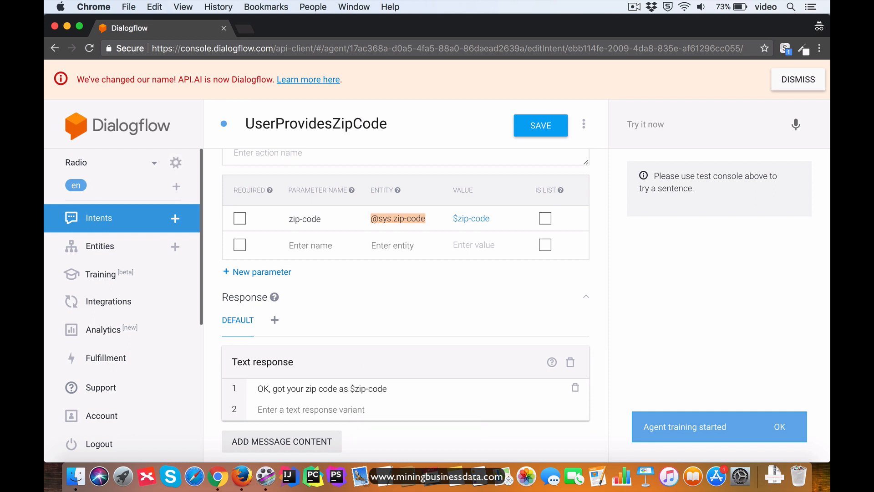
pyautogui.click(528, 127)
# Step: Review the contexts, user expressions and text responses of Default Welcome Intent, UserProvidesFirstName and UserProvidesLastName in order
pyautogui.click(144, 225)
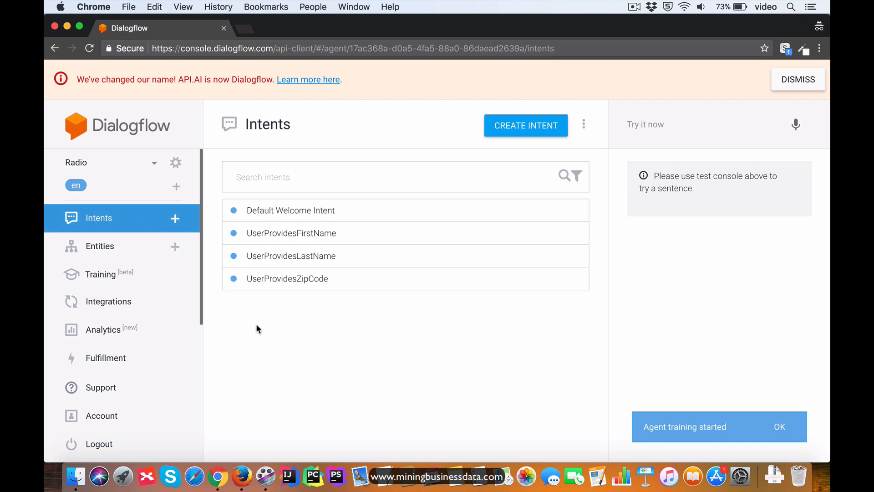
pyautogui.click(273, 211)
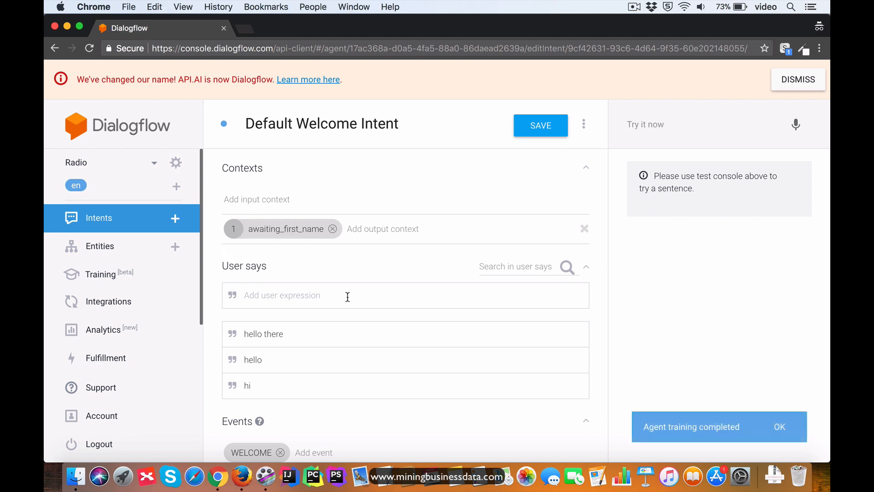
pyautogui.scroll(-7, 523, 253)
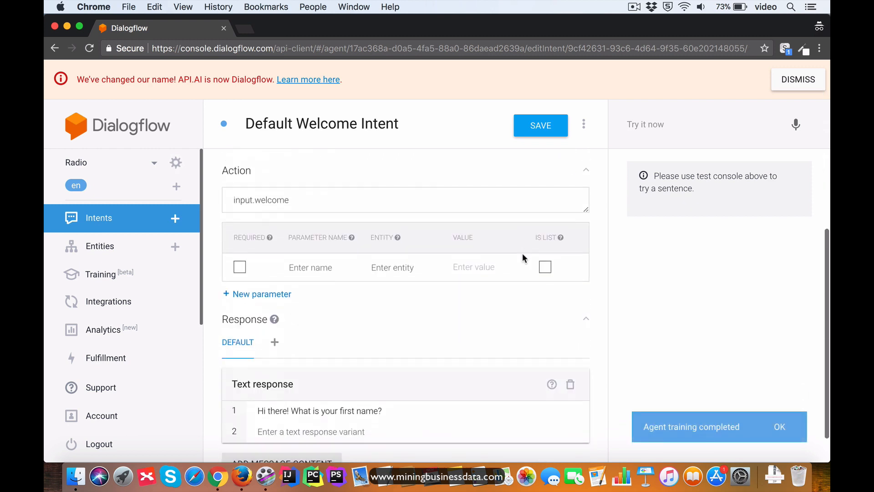
pyautogui.scroll(-2, 523, 253)
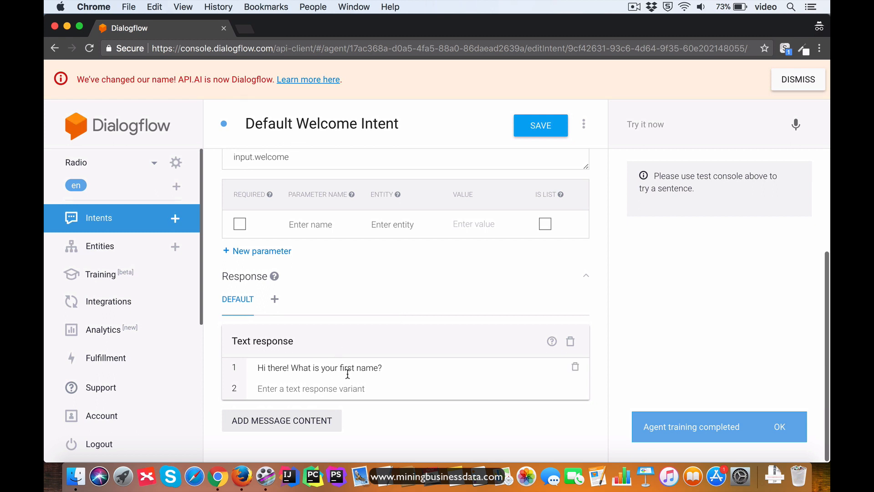
pyautogui.click(73, 227)
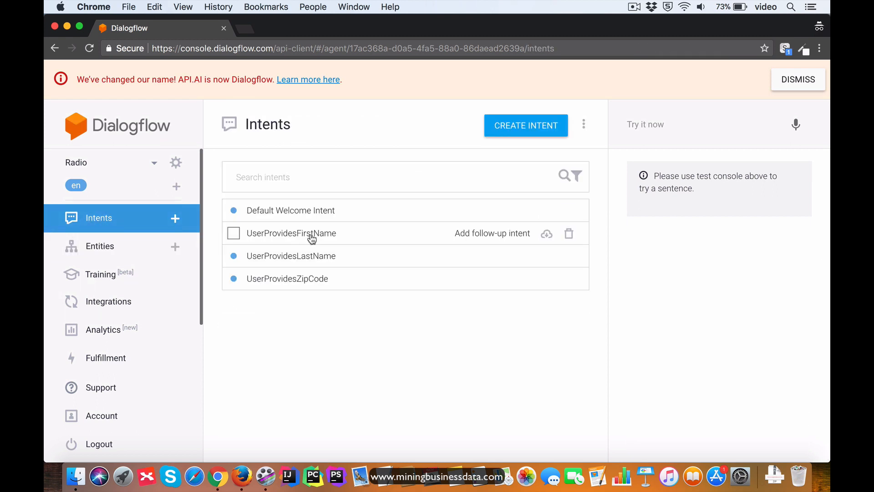
pyautogui.click(285, 234)
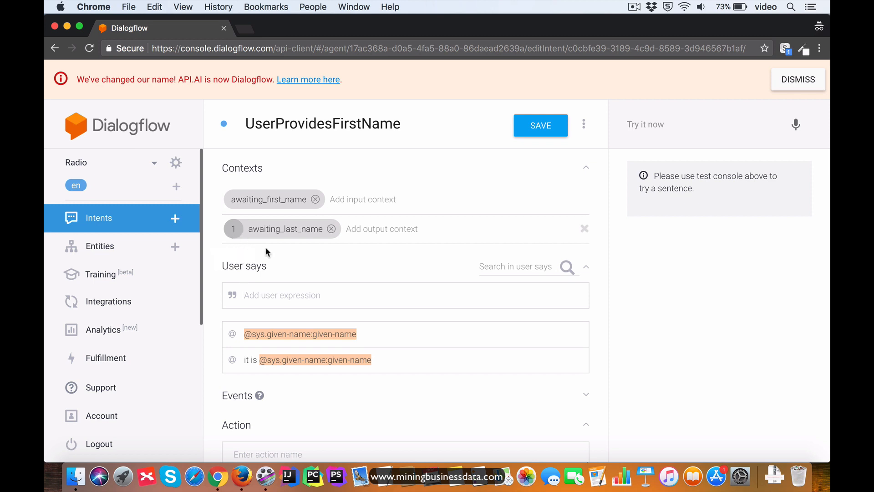
pyautogui.scroll(-7, 453, 264)
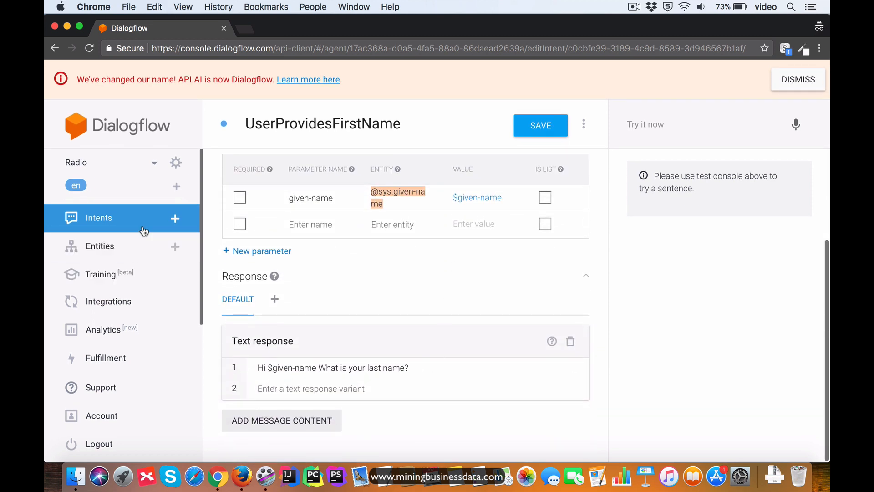
pyautogui.click(124, 220)
pyautogui.click(313, 259)
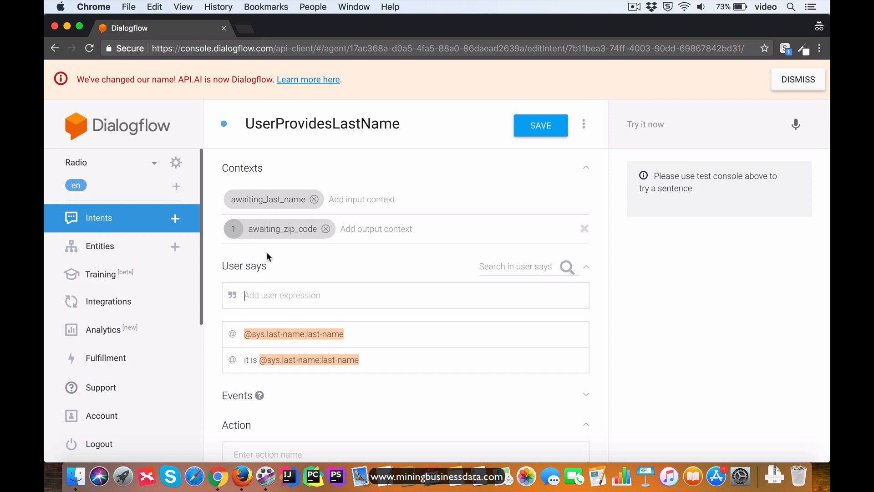
pyautogui.scroll(-7, 557, 345)
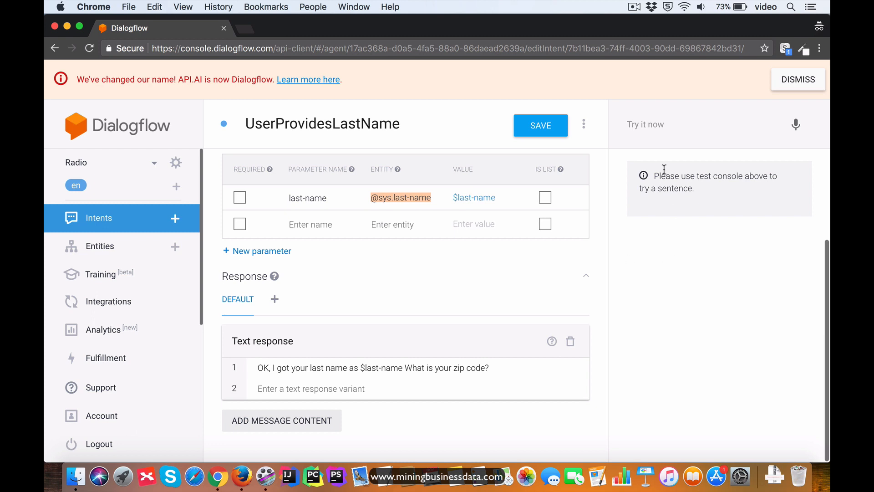
# Step: Start testing the agent in the test console by sending "hi" and answering with "it is" followed by a first name
pyautogui.click(655, 127)
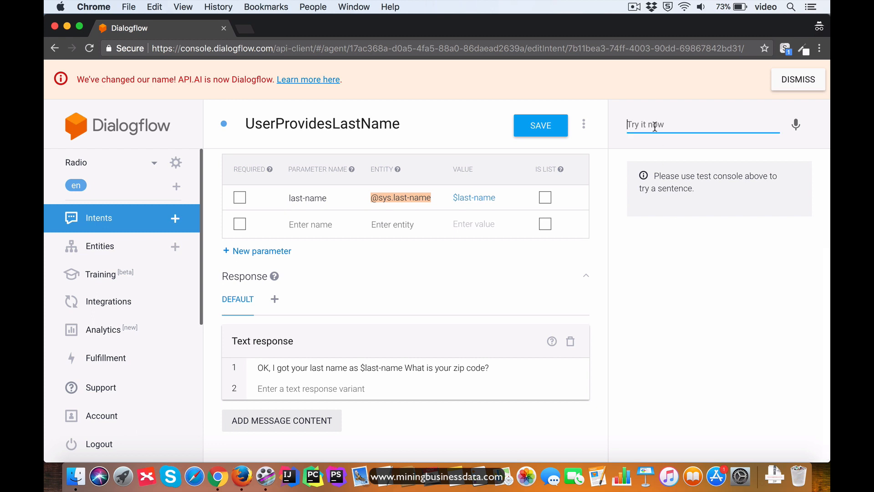
pyautogui.write('hi')
pyautogui.press('Return')
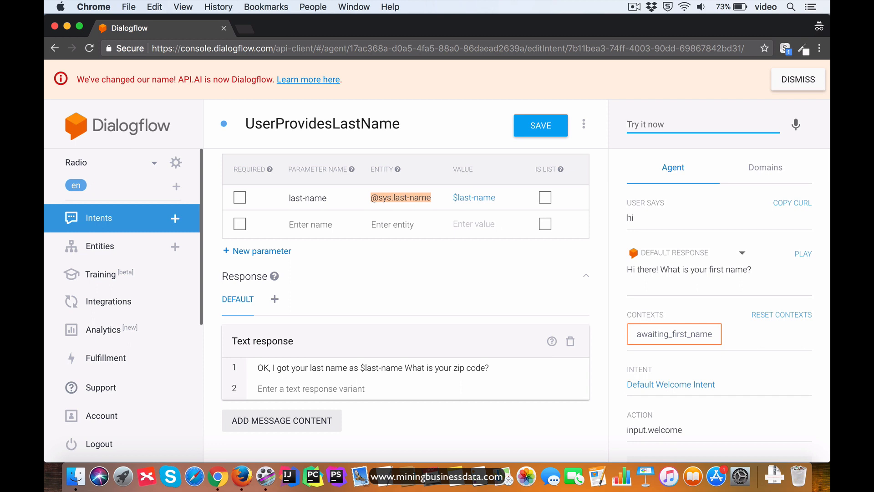
pyautogui.write('it is John')
pyautogui.press('Return')
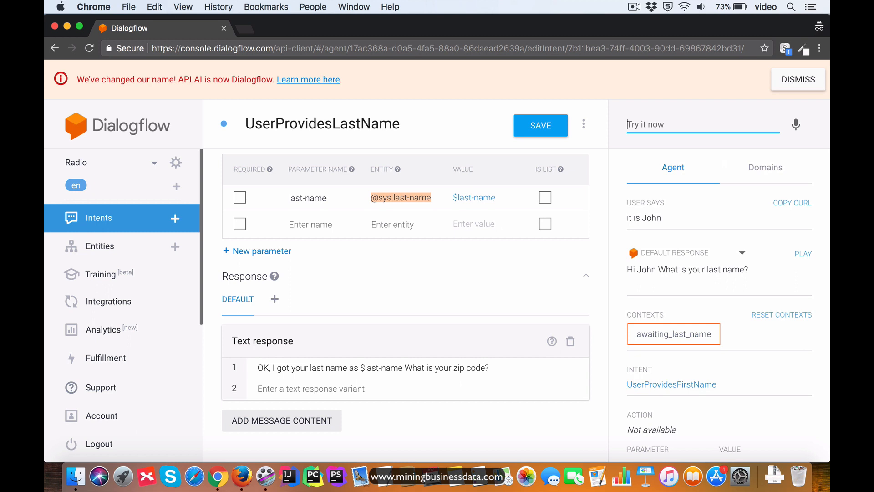
# Step: Continue the test conversation by answering with "it is" plus a last name, and with "it is" plus a five-digit zip code
pyautogui.write('it is Smith')
pyautogui.press('Return')
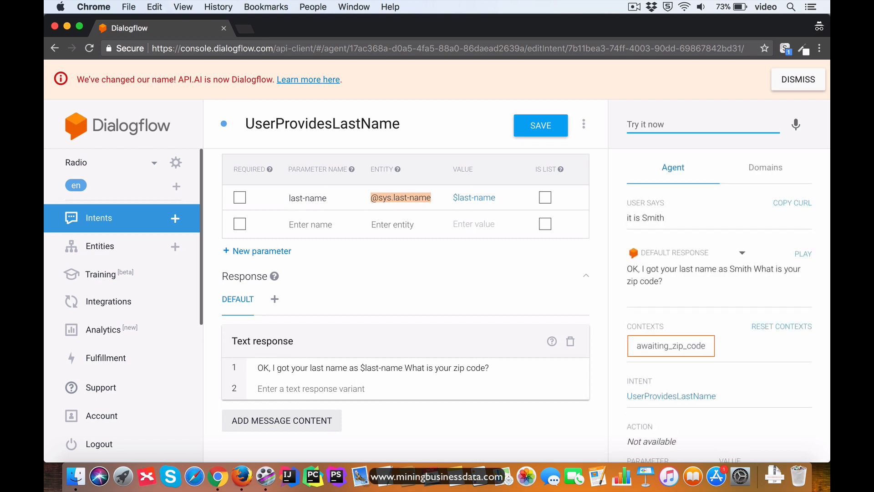
pyautogui.write('it is ')
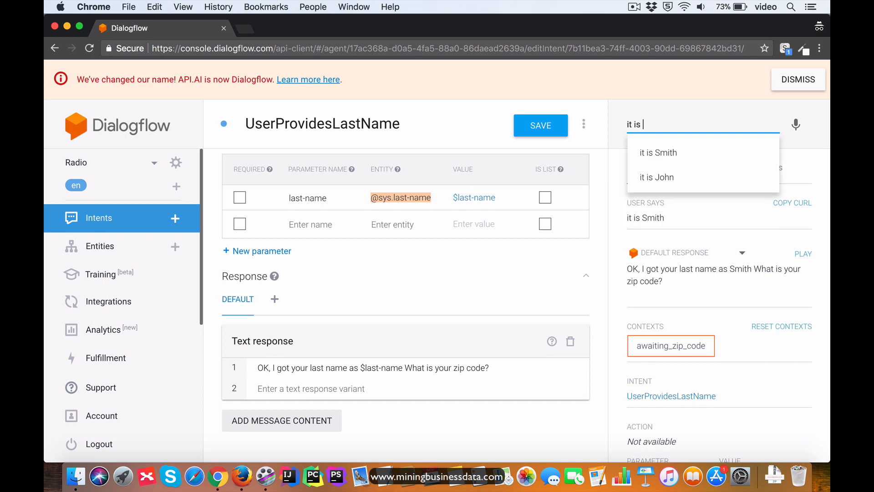
pyautogui.write('7')
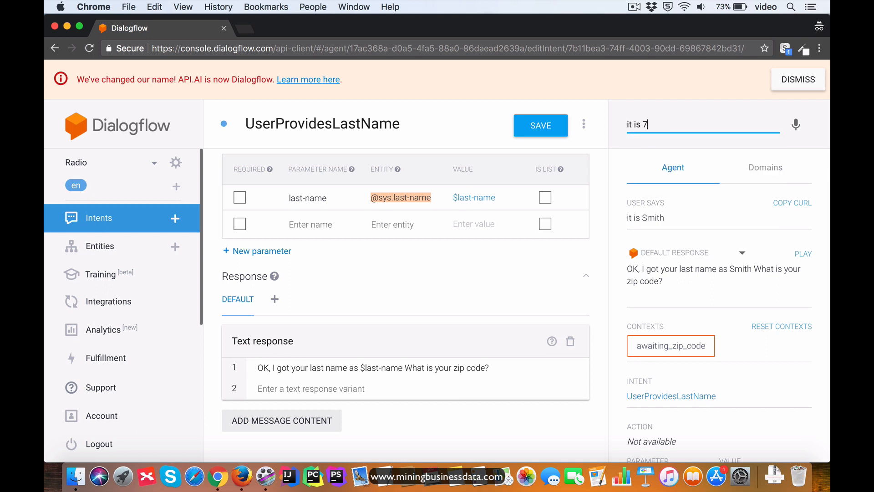
pyautogui.write('3072')
pyautogui.press('Return')
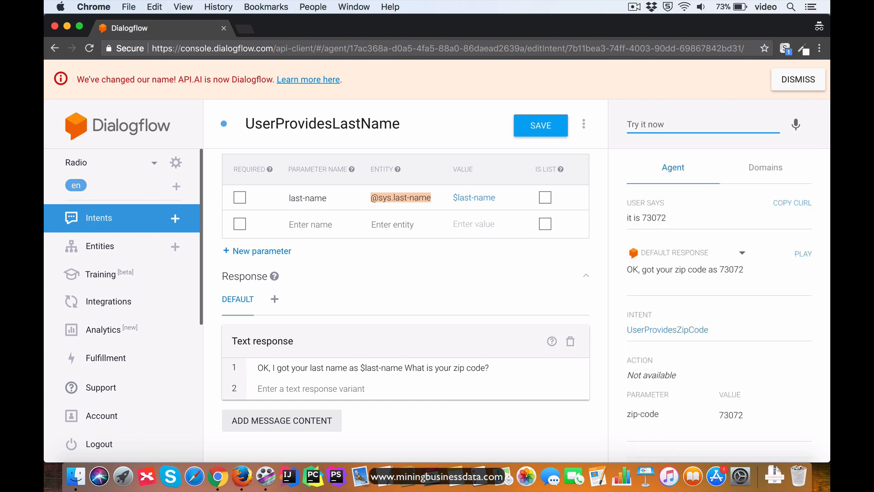